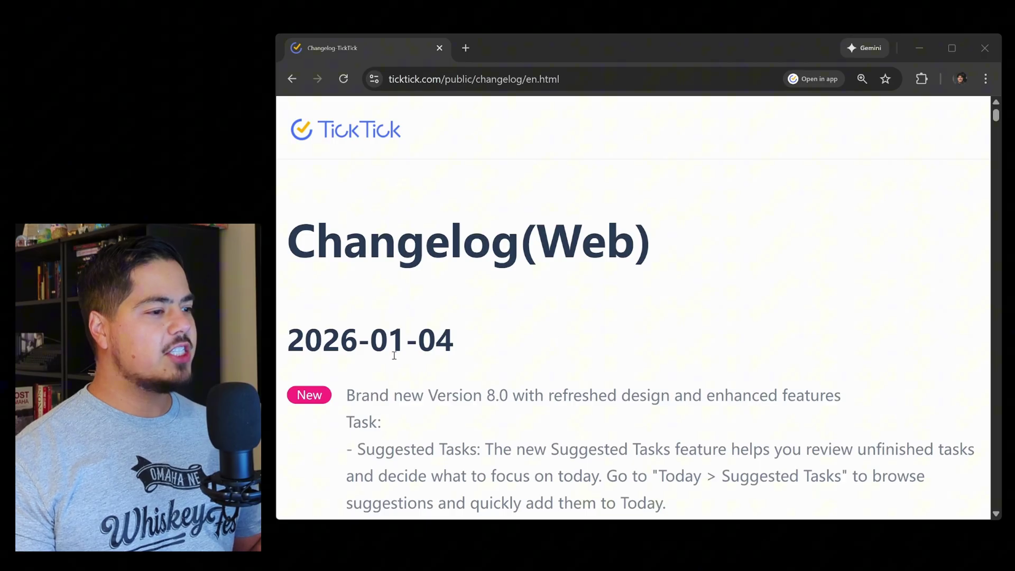
# Scroll the TickTick 8.0 changelog down to the Calendar notes on Yearly View and Modern Style.
pyautogui.scroll(-2, 394, 355)
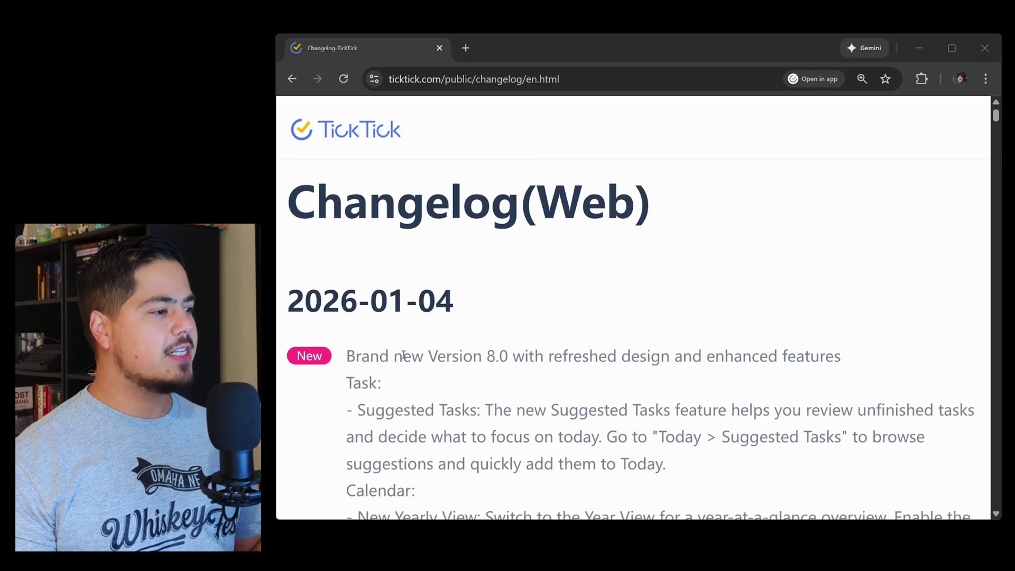
pyautogui.scroll(-2, 403, 353)
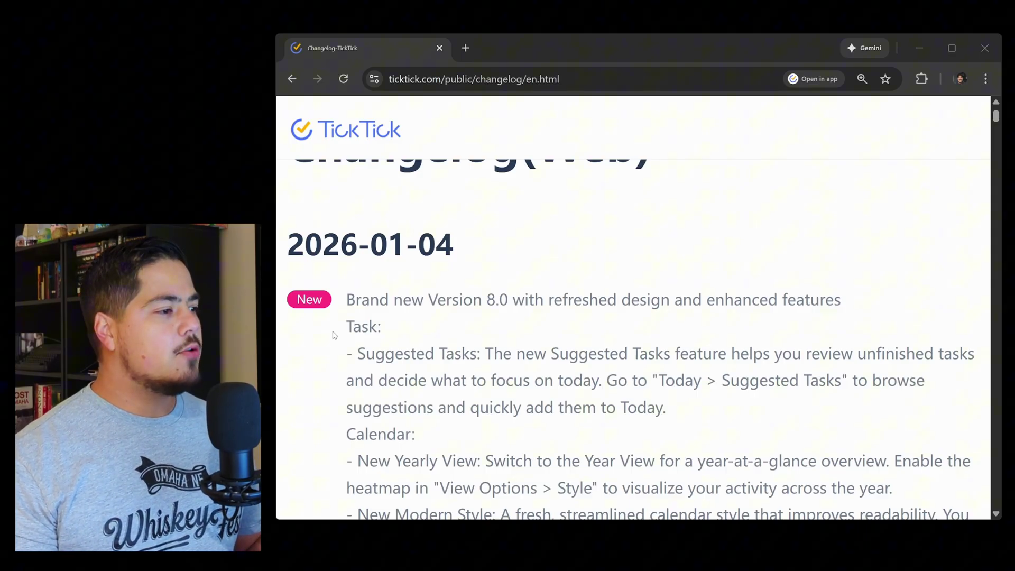
pyautogui.scroll(-1, 394, 338)
pyautogui.scroll(-1, 395, 337)
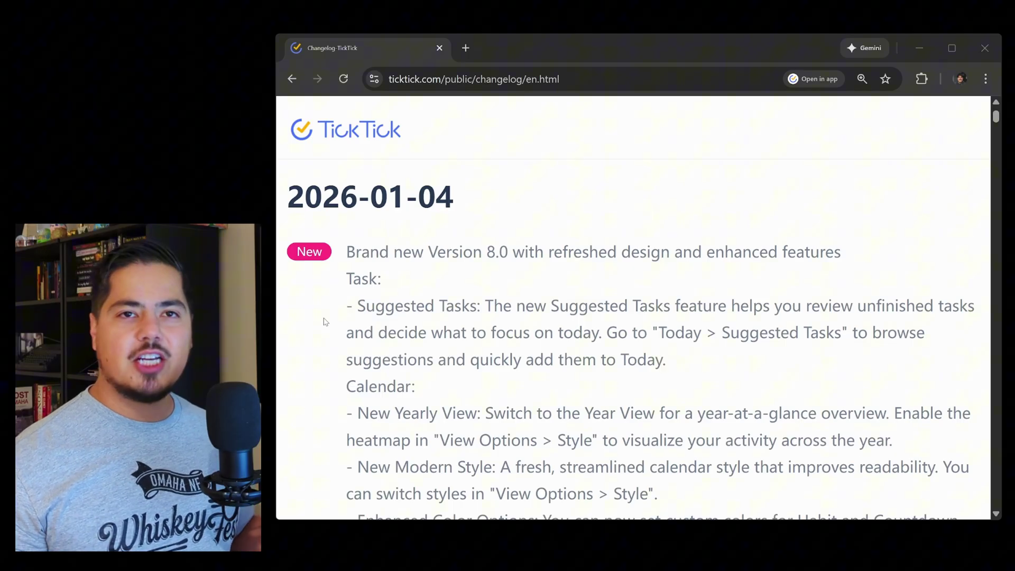
# Switch to the TickTick app and show the Today view with its two tasks due today.
pyautogui.hotkey('alt', 'Tab')
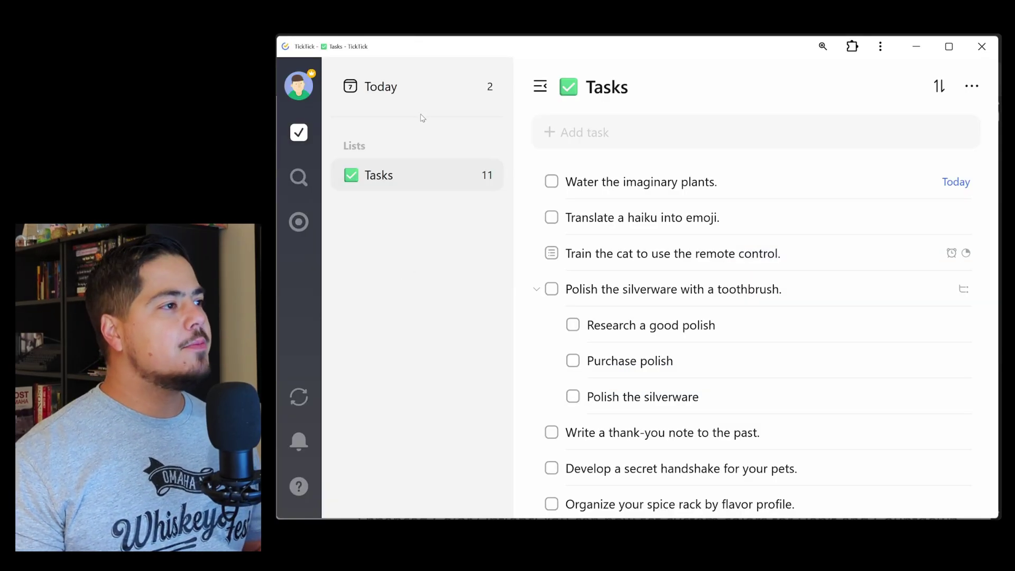
pyautogui.click(421, 94)
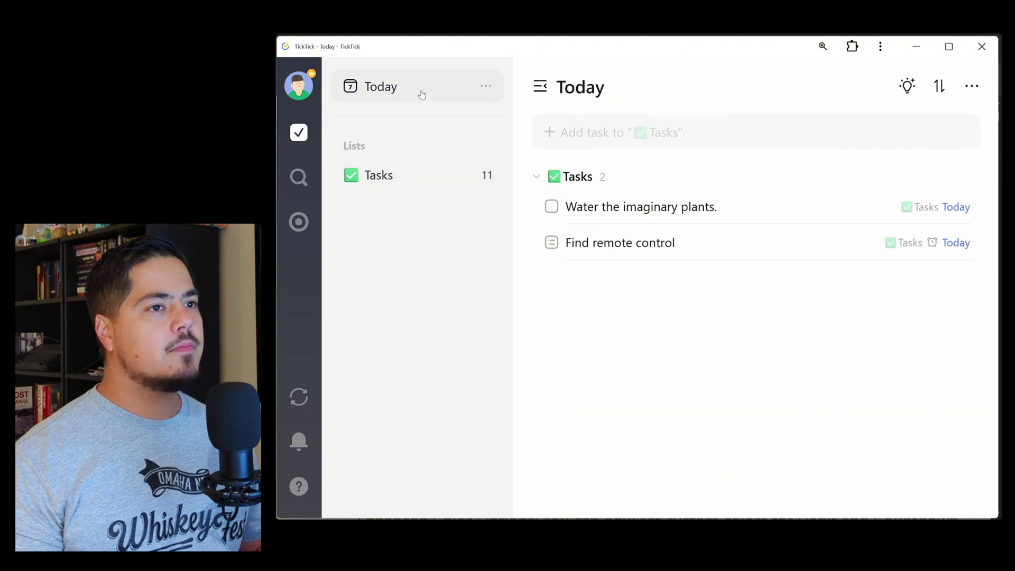
# From Suggested Tasks, add Research a good polish to Today and complete Purchase polish.
pyautogui.click(904, 99)
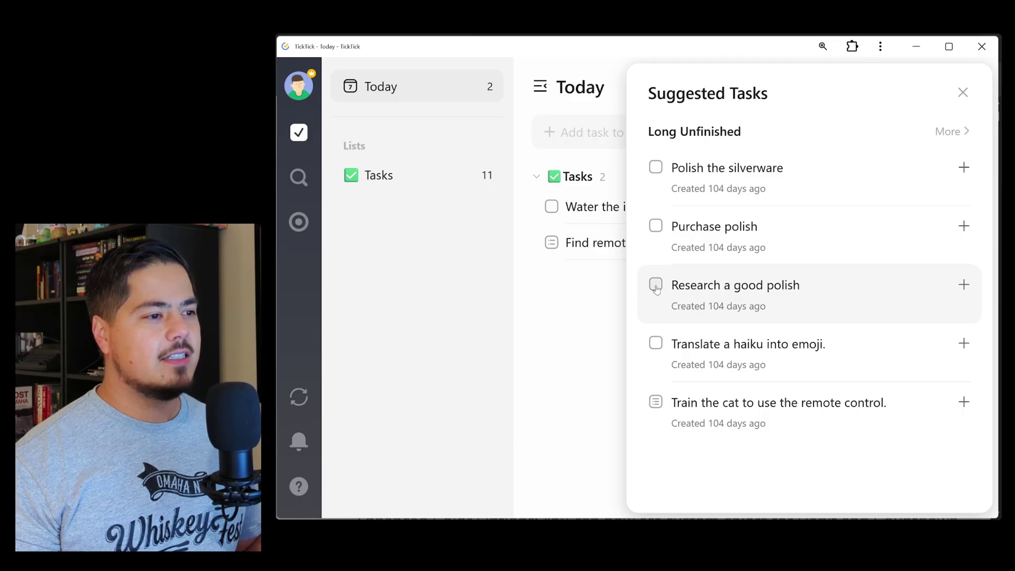
pyautogui.click(964, 285)
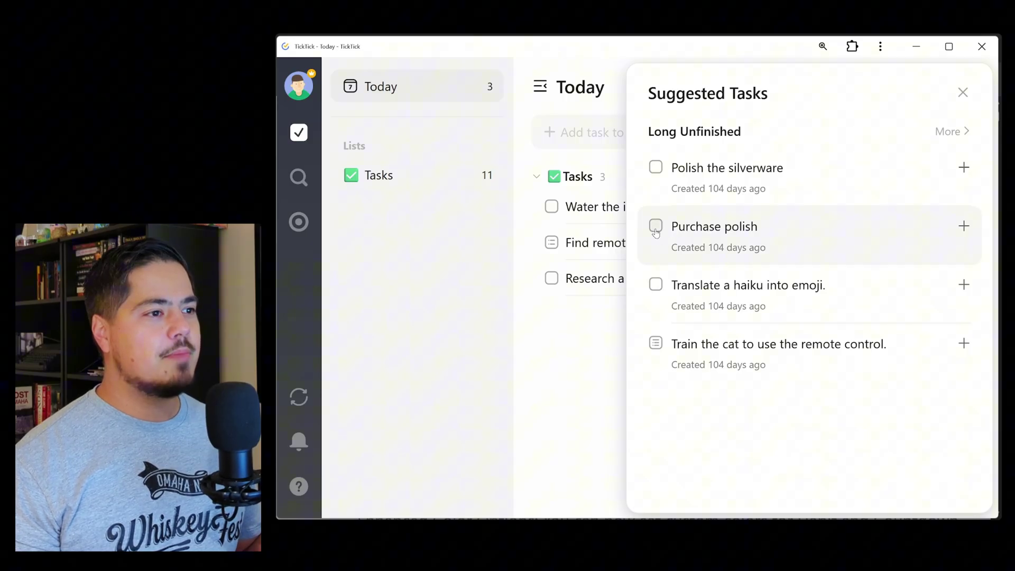
pyautogui.click(655, 228)
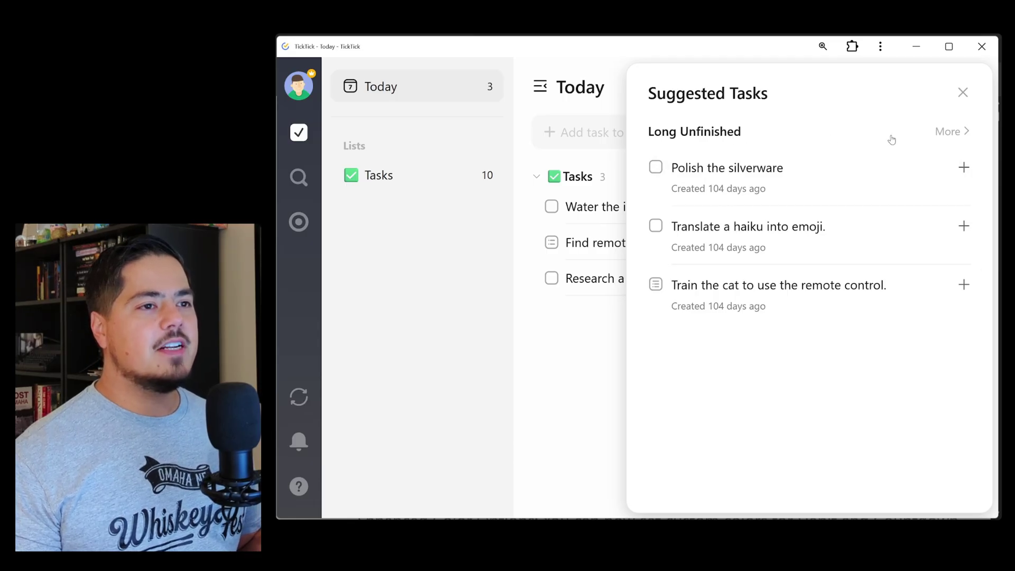
# Browse the full Long Unfinished suggestions list of tasks created 104 days ago.
pyautogui.click(947, 134)
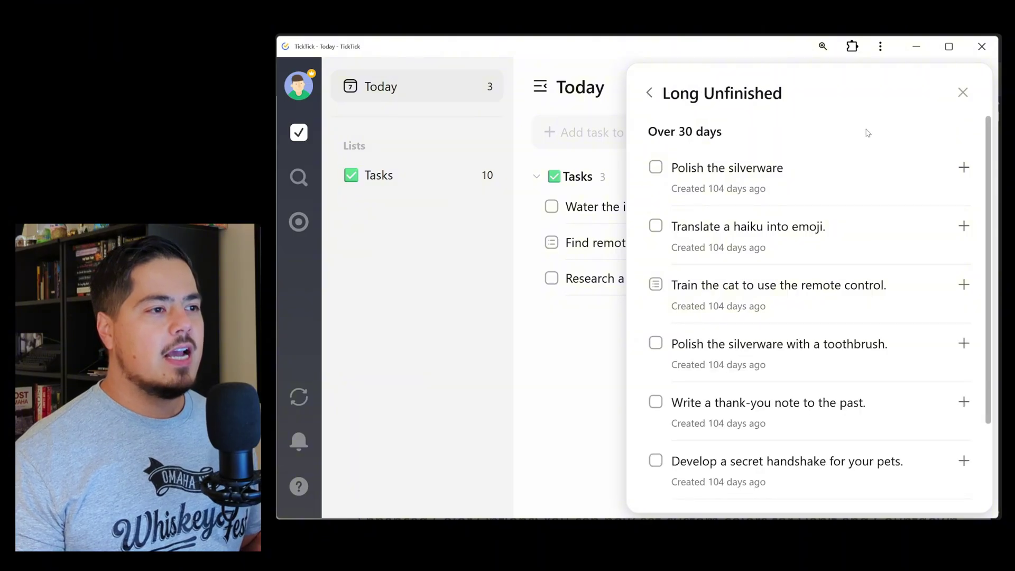
pyautogui.scroll(-1, 830, 155)
pyautogui.scroll(-3, 830, 156)
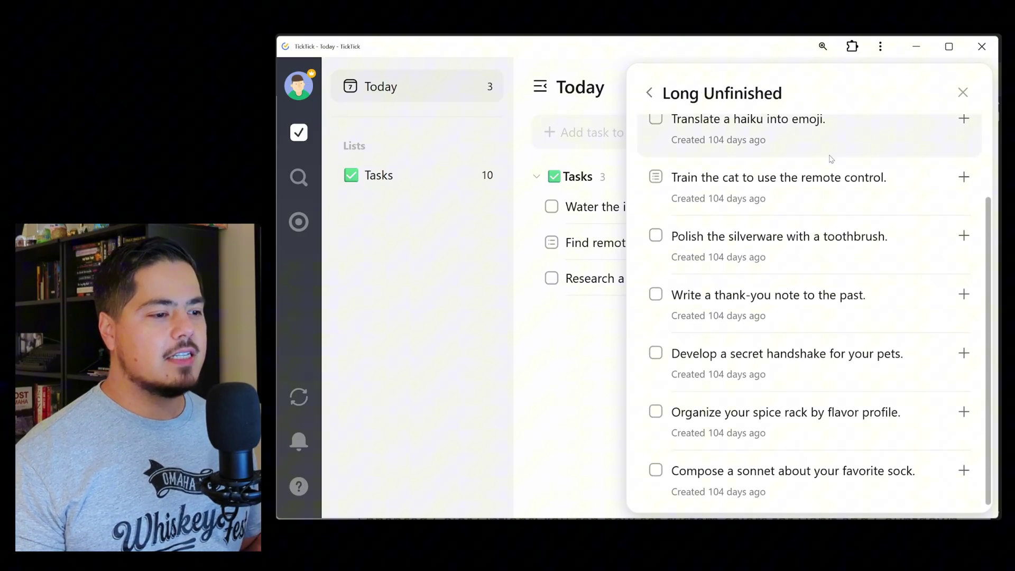
pyautogui.scroll(1, 829, 158)
pyautogui.scroll(4, 829, 191)
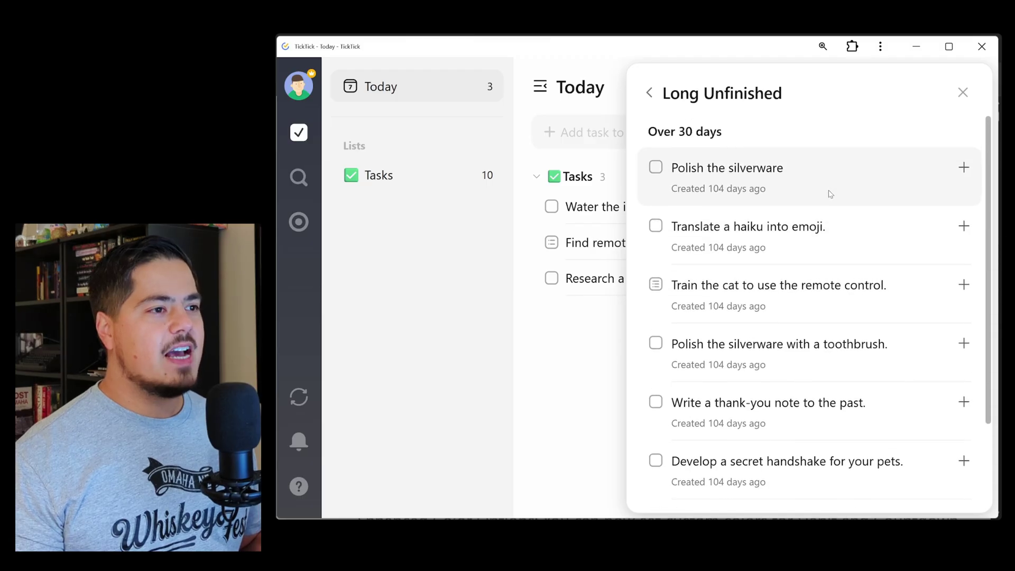
# Close the suggestions panel and make the haiku task in Tasks due tomorrow.
pyautogui.click(649, 95)
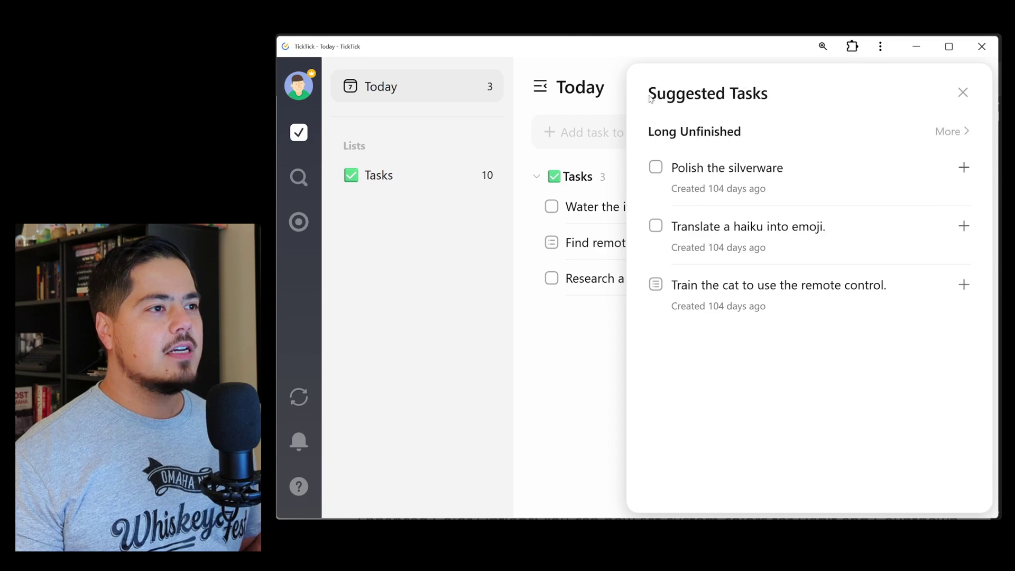
pyautogui.click(961, 94)
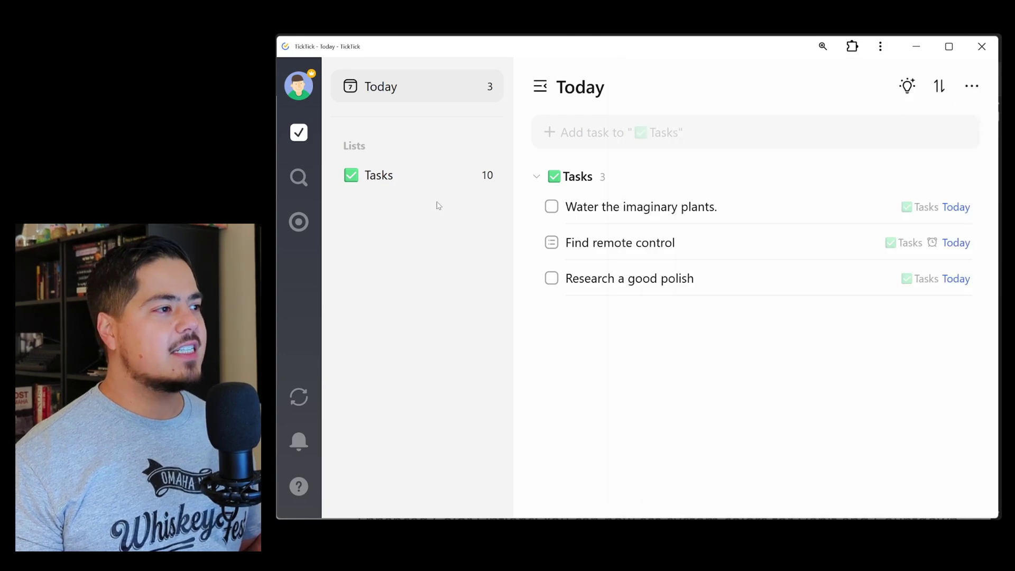
pyautogui.click(421, 180)
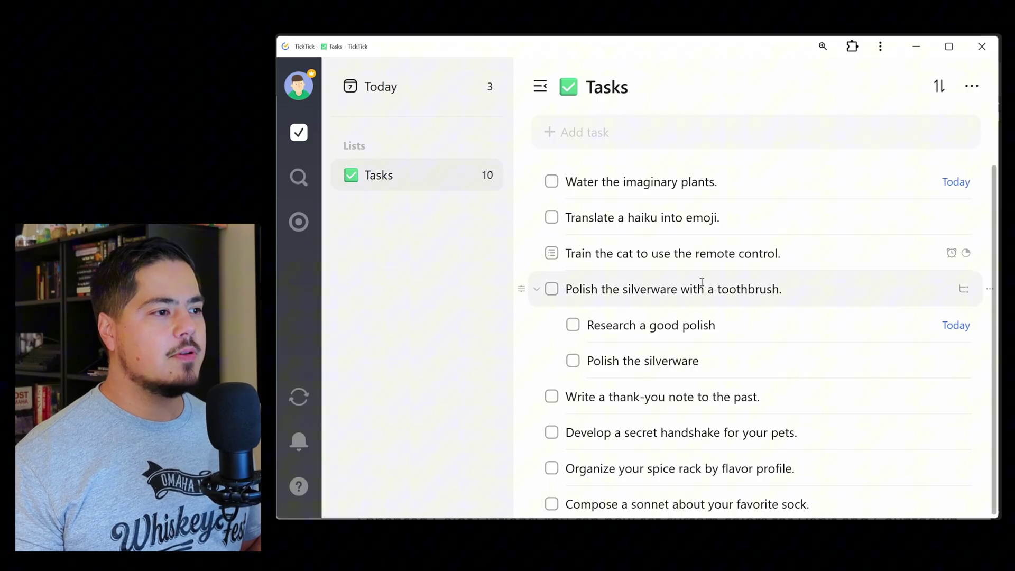
pyautogui.click(725, 216)
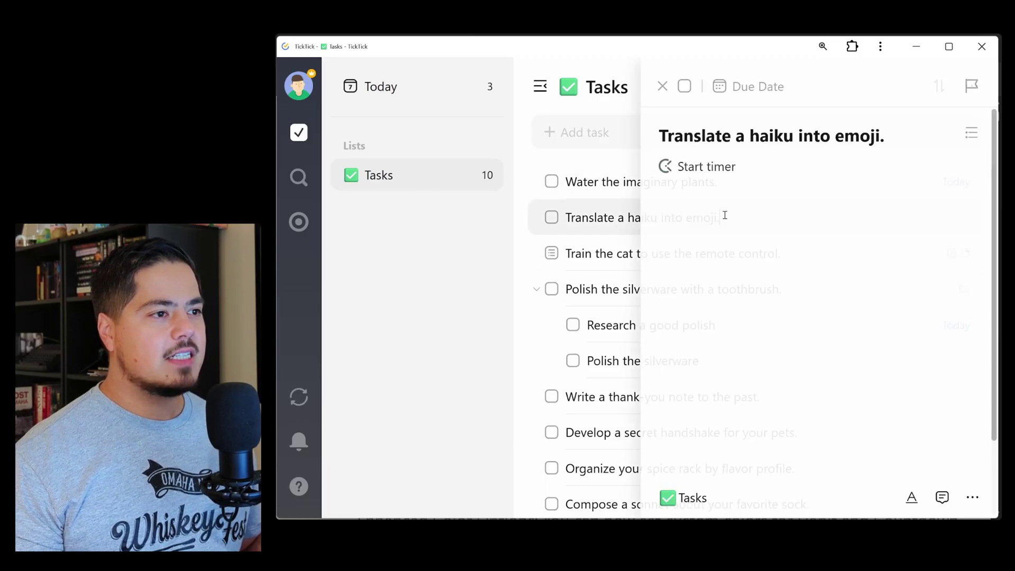
pyautogui.rightClick(725, 215)
pyautogui.click(796, 103)
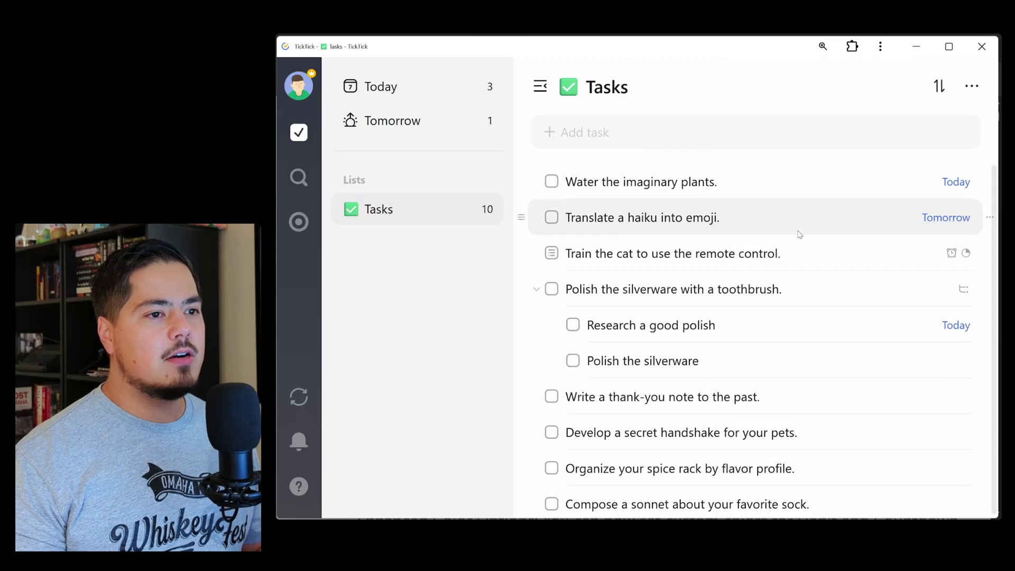
# Set the remote-control cat task's due date to Jan 2.
pyautogui.click(759, 253)
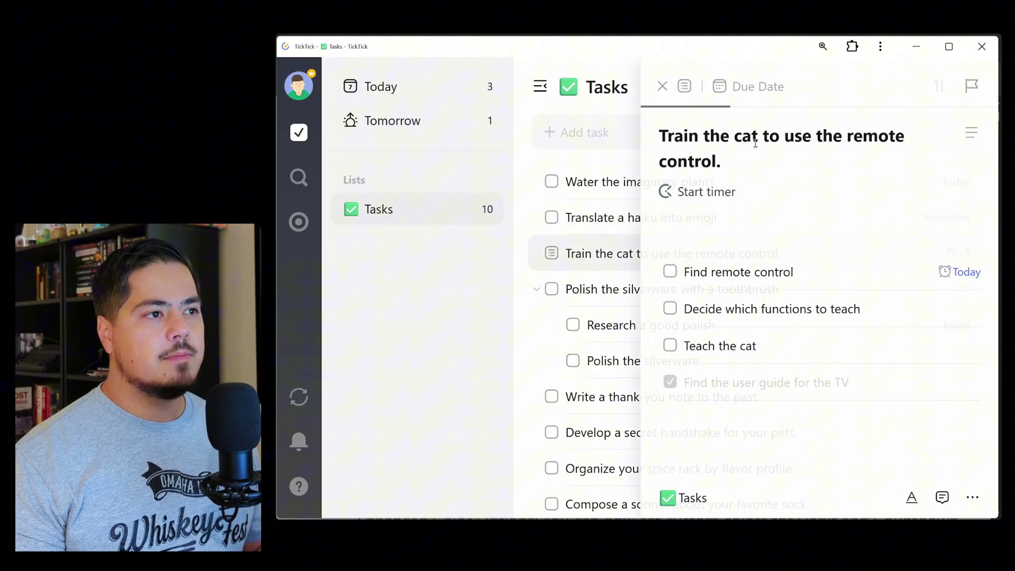
pyautogui.click(753, 87)
pyautogui.click(886, 203)
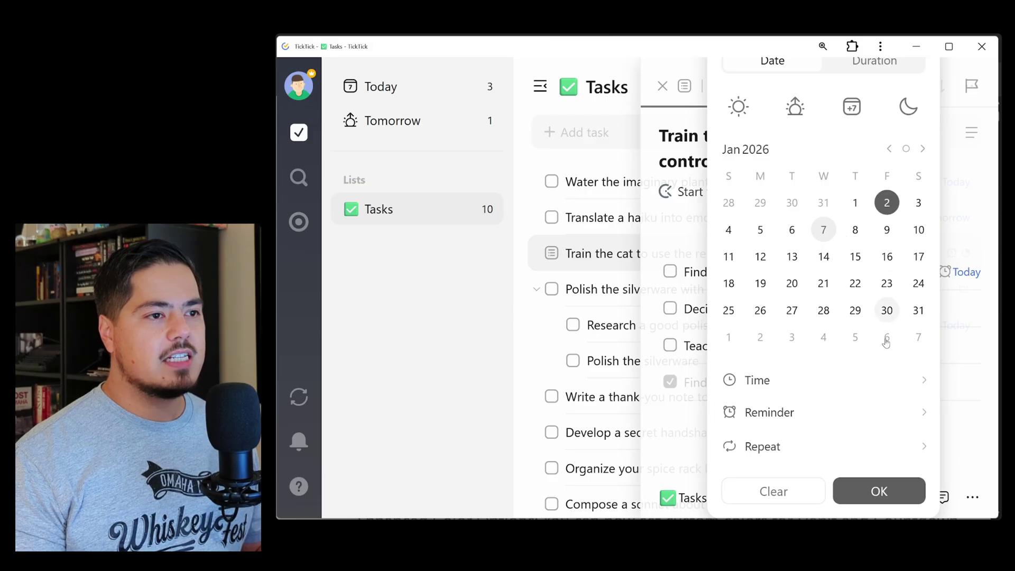
pyautogui.click(879, 490)
# Add two new tasks, 'New Task 1' and 'New Task 2', to the Tasks list.
pyautogui.click(587, 133)
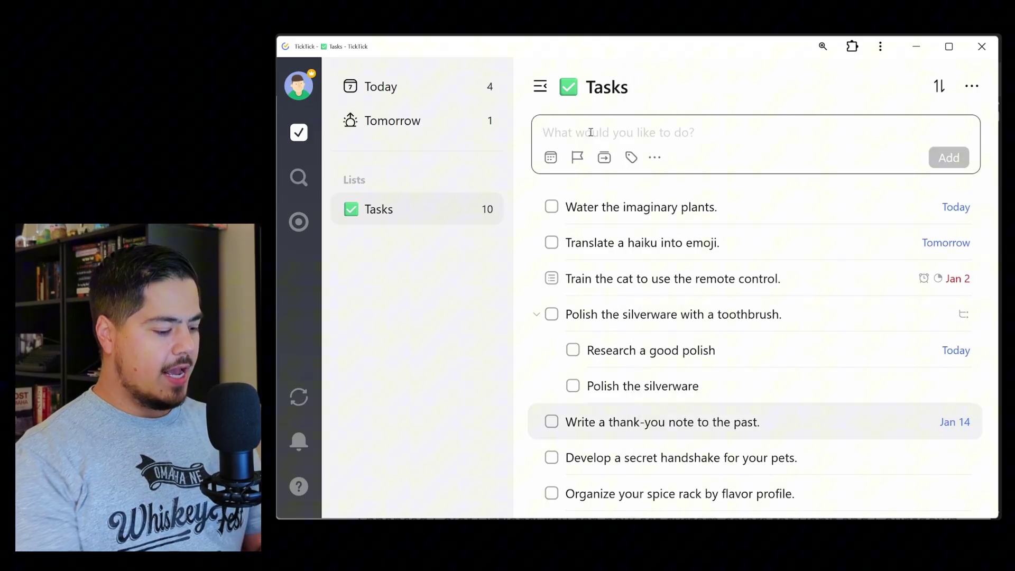
pyautogui.write('New Task 1')
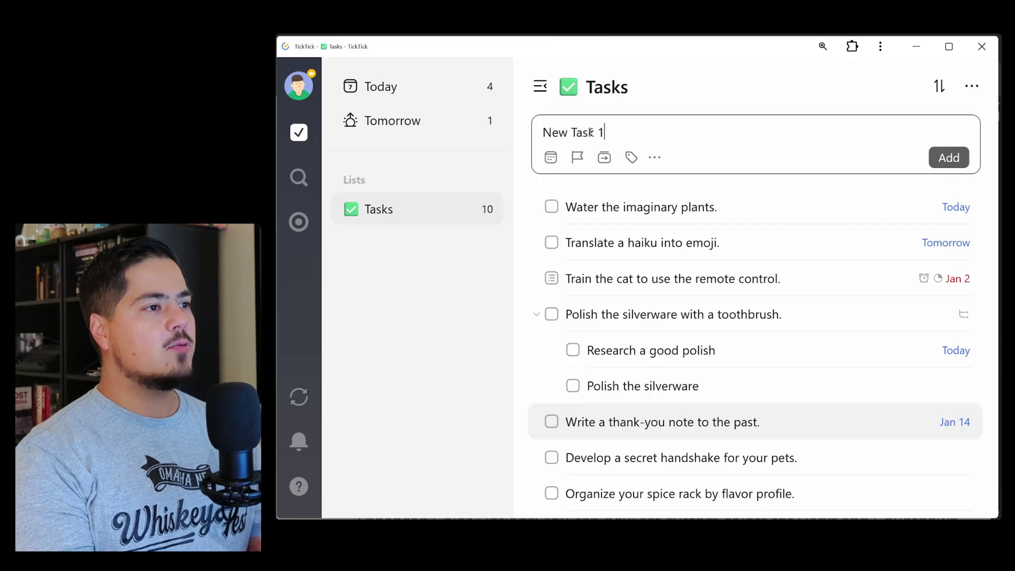
pyautogui.press('Return')
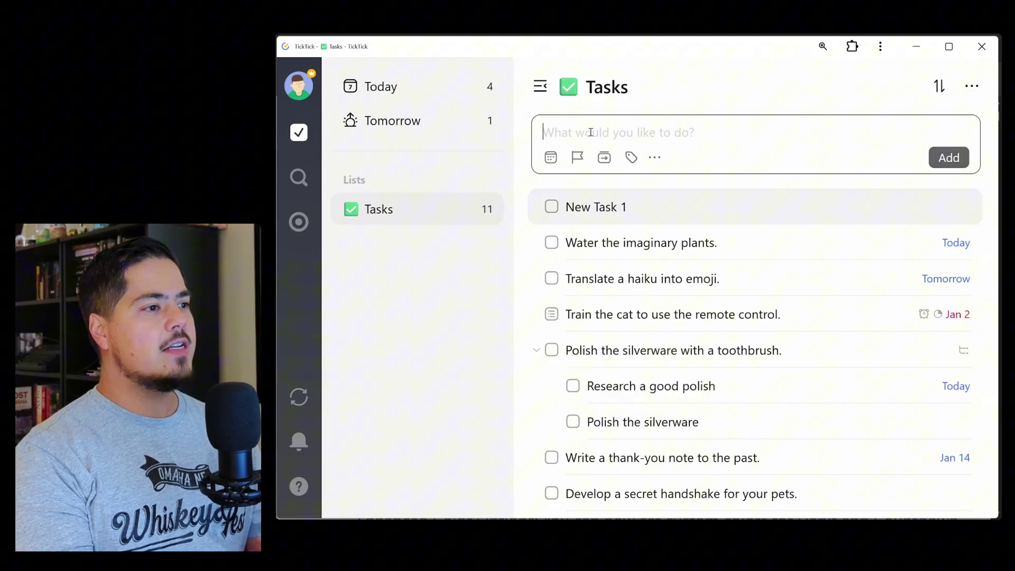
pyautogui.write('New Task 2')
pyautogui.press('Return')
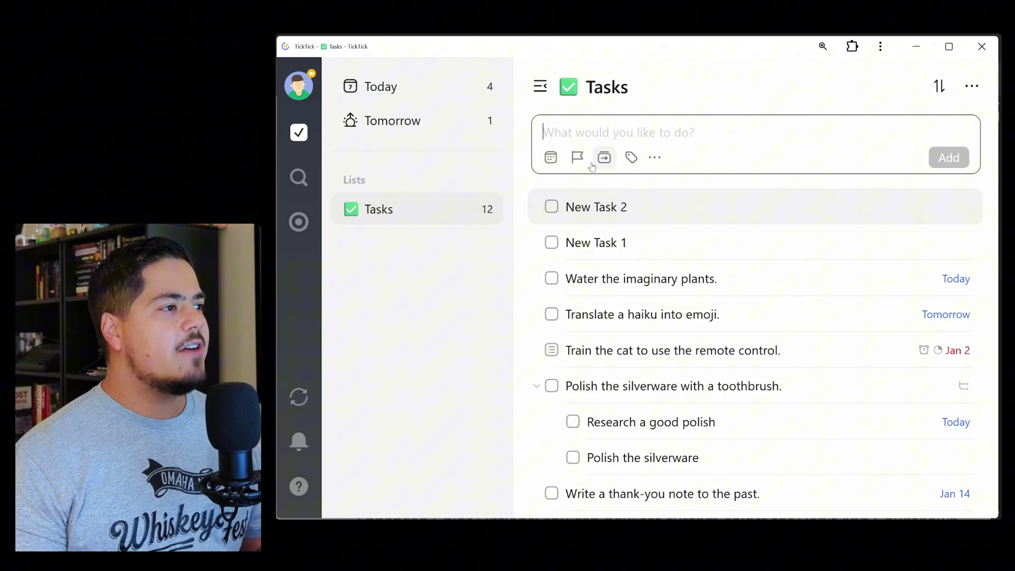
# Back in Today, add New Task 1 from the suggestions, bringing Today to five tasks.
pyautogui.click(424, 96)
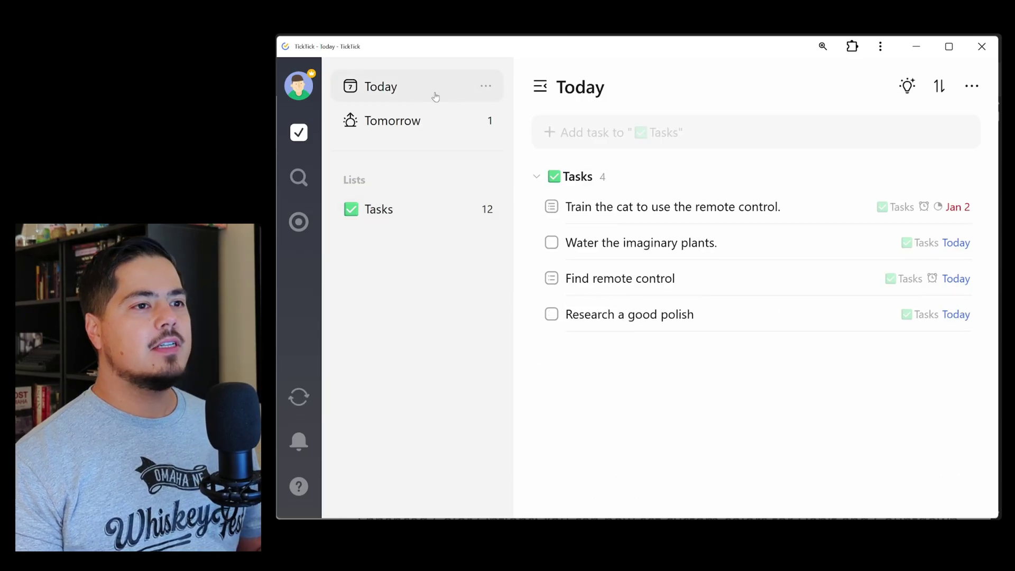
pyautogui.click(907, 86)
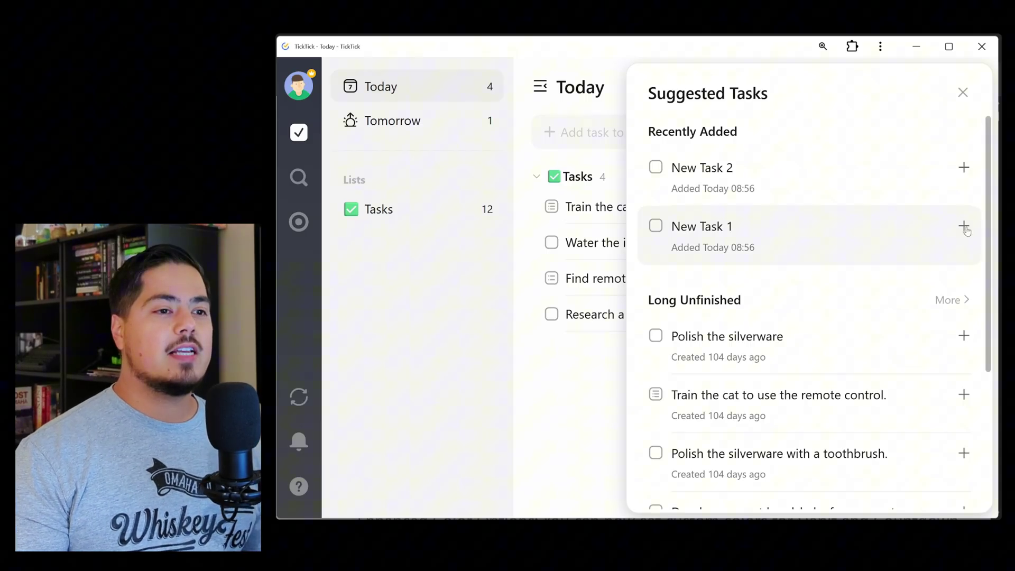
pyautogui.click(963, 226)
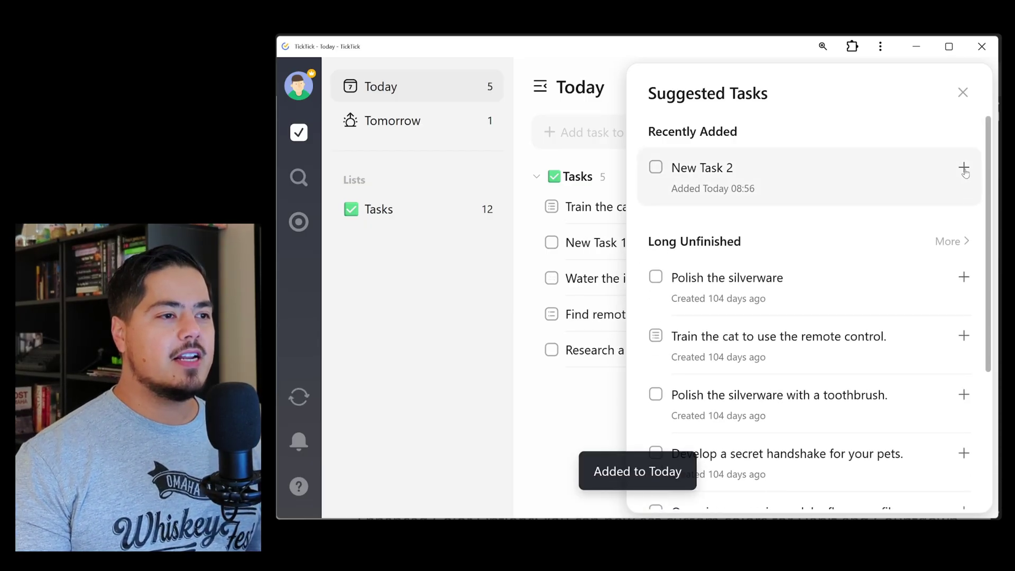
pyautogui.scroll(-3, 934, 205)
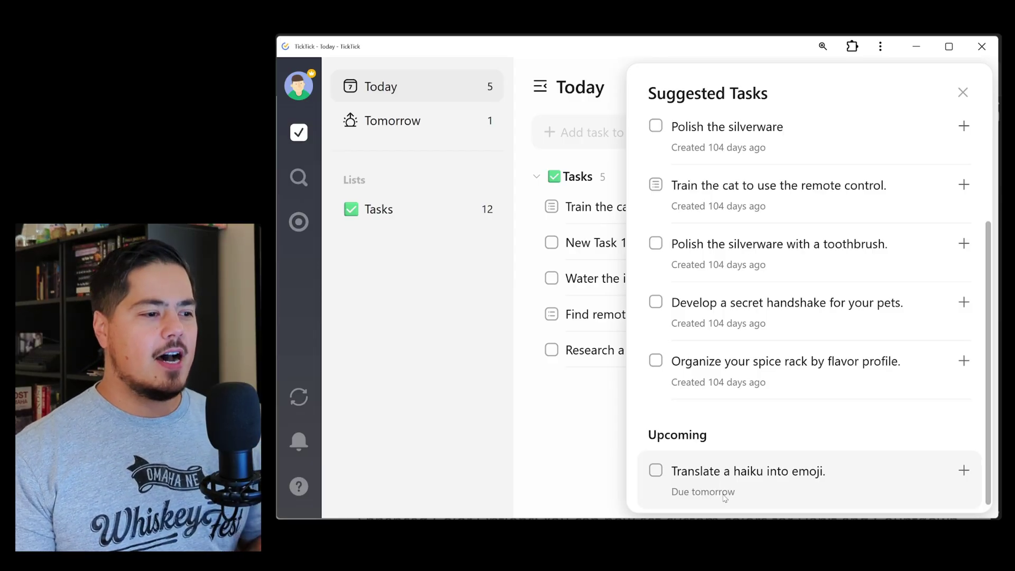
pyautogui.scroll(3, 725, 498)
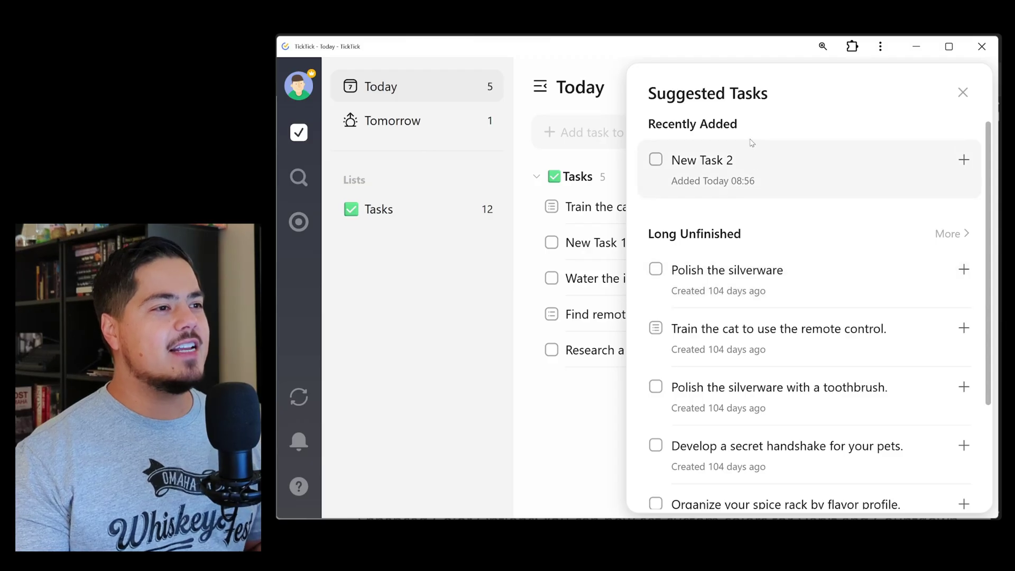
pyautogui.scroll(1, 756, 159)
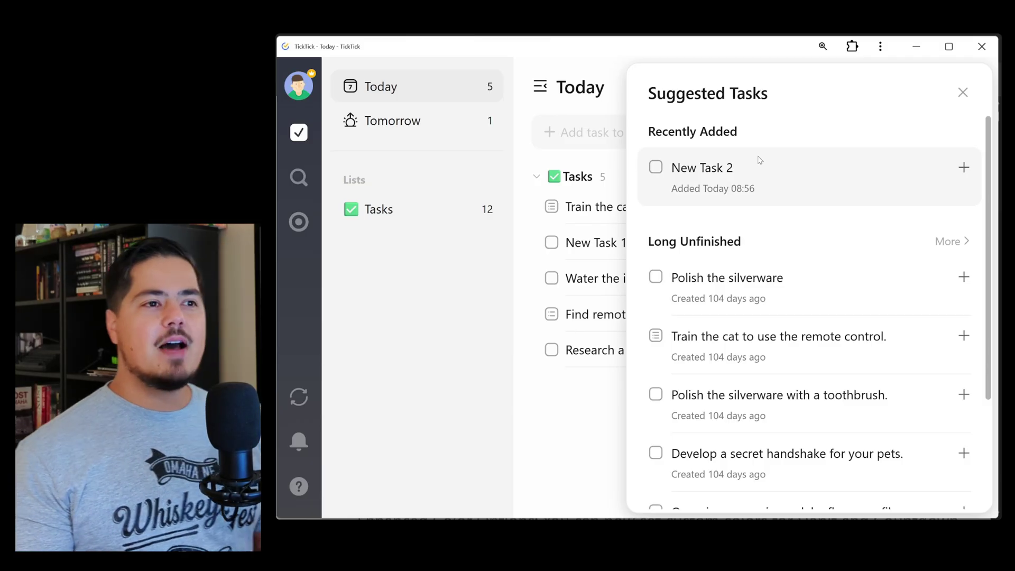
pyautogui.click(962, 92)
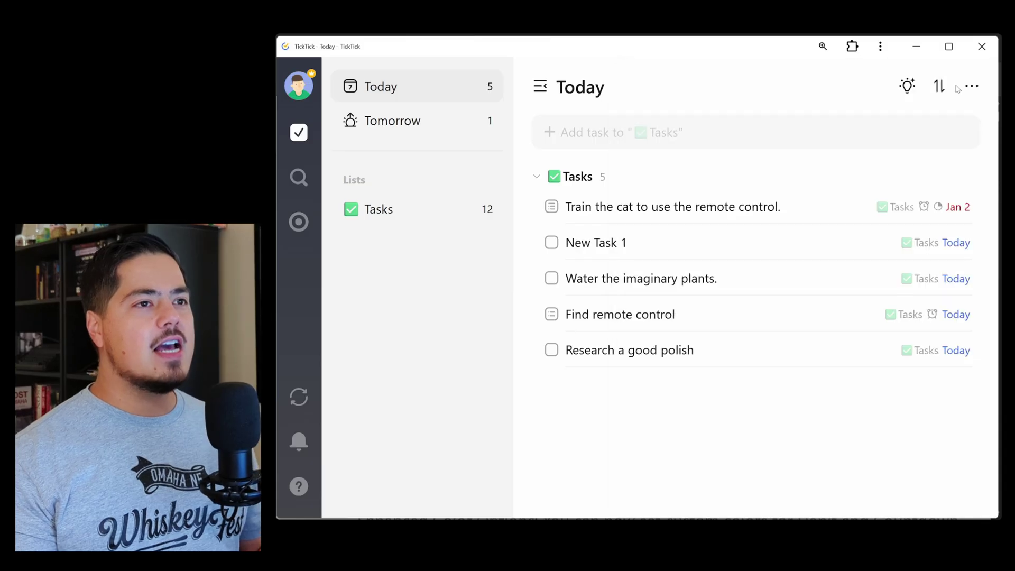
pyautogui.click(921, 50)
pyautogui.scroll(-2, 738, 280)
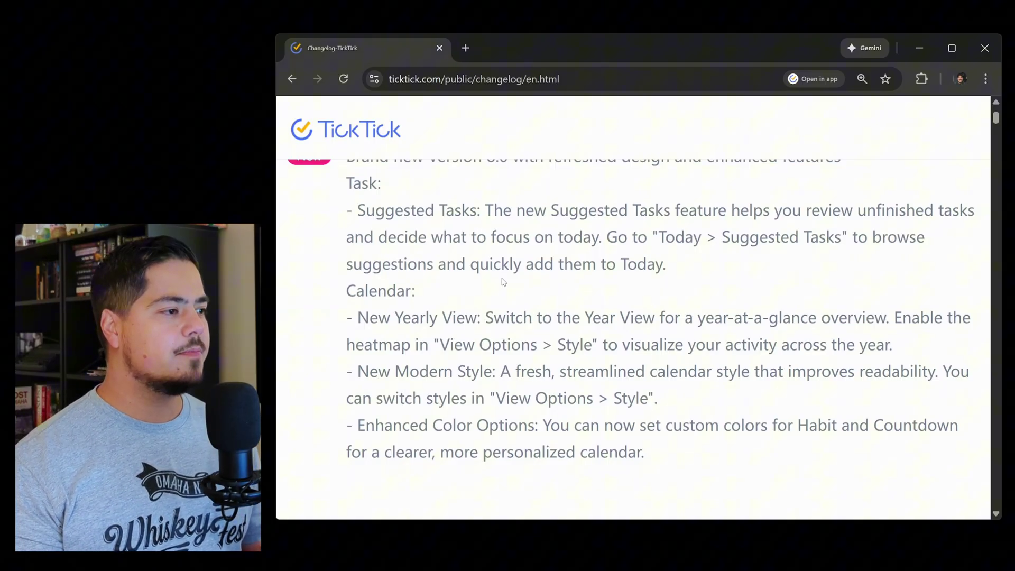
pyautogui.hotkey('alt', 'Tab')
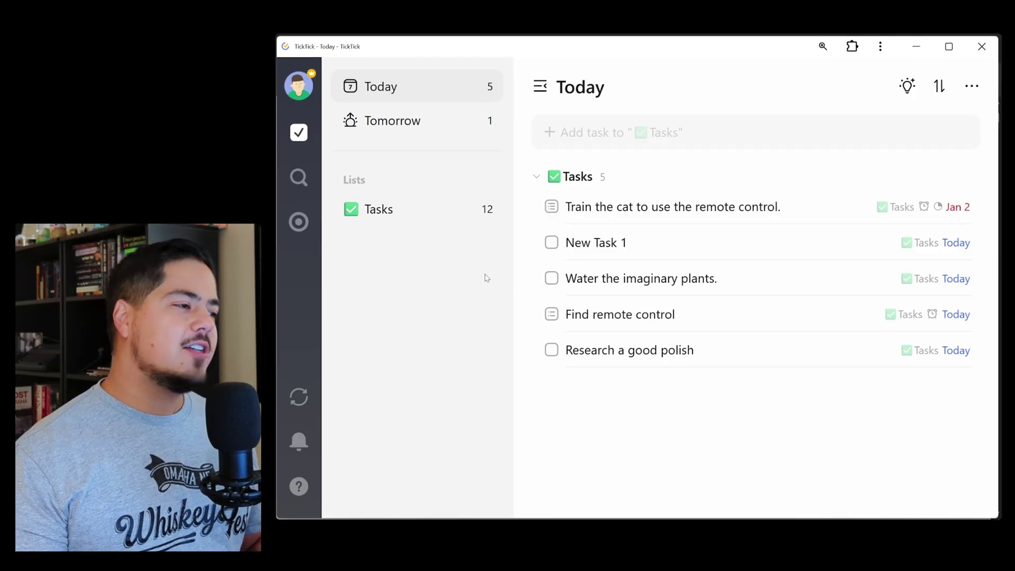
# Switch on the Calendar feature under Settings > Features.
pyautogui.click(302, 93)
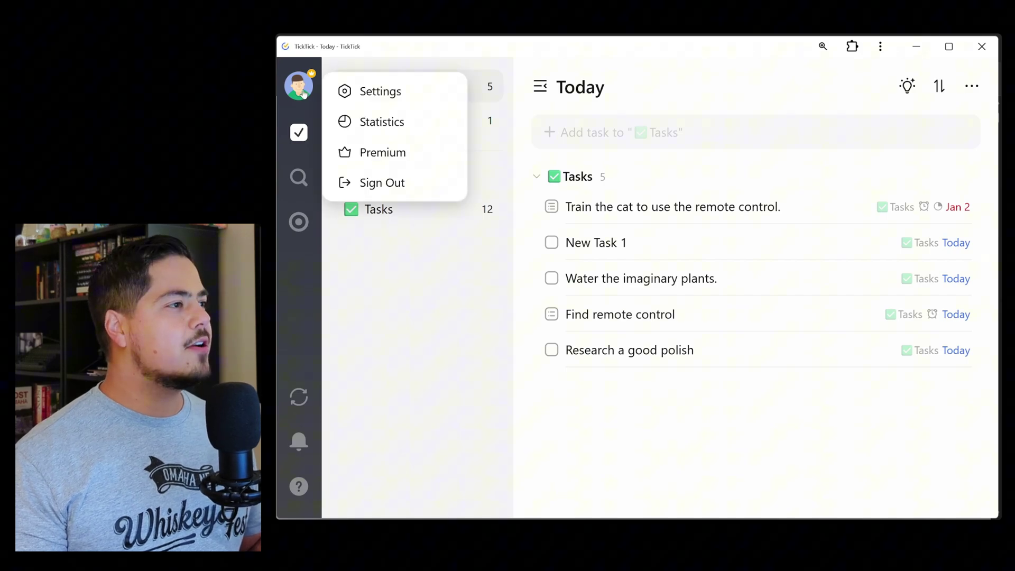
pyautogui.click(379, 94)
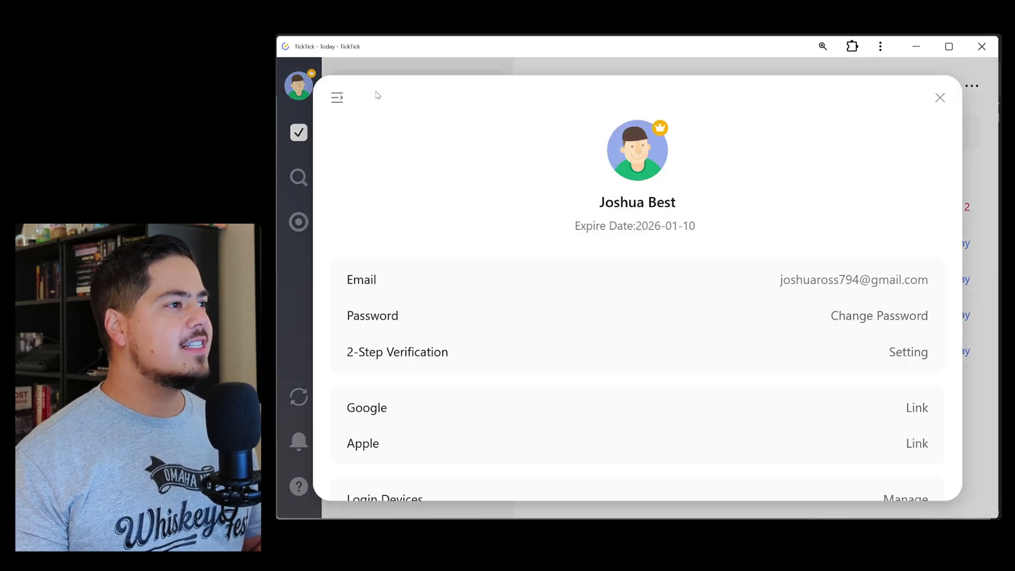
pyautogui.click(337, 100)
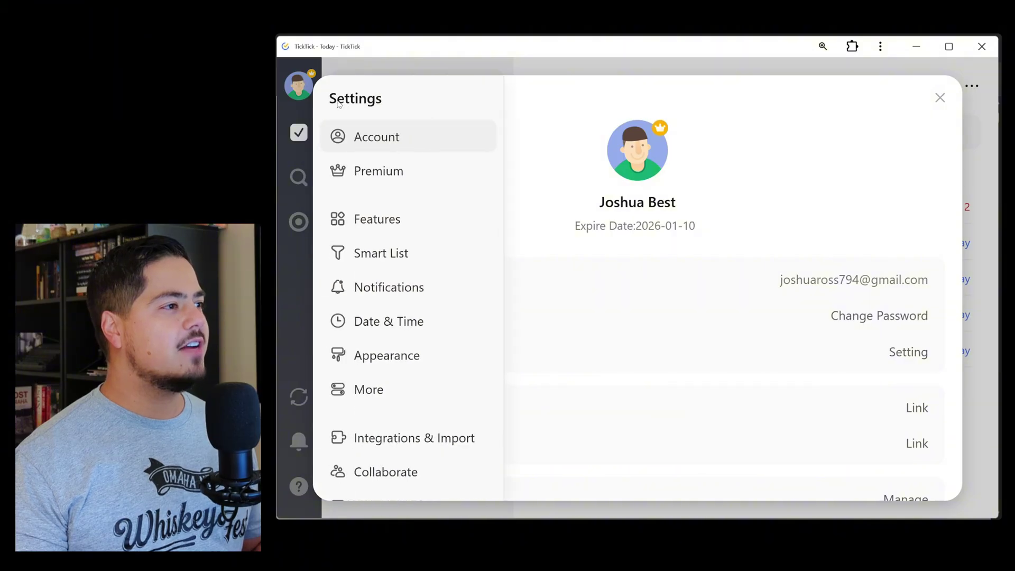
pyautogui.click(402, 231)
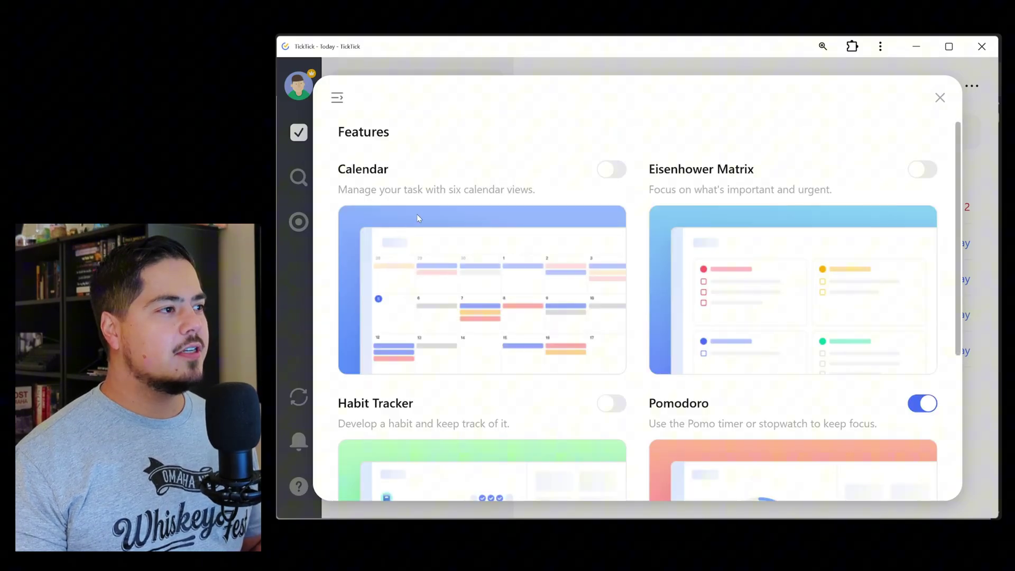
pyautogui.click(615, 176)
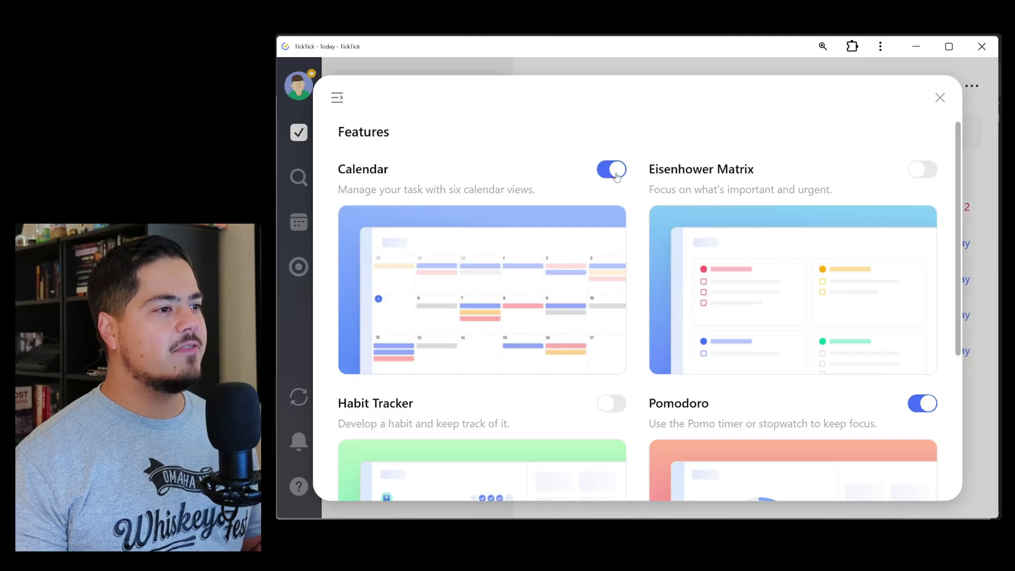
pyautogui.click(939, 97)
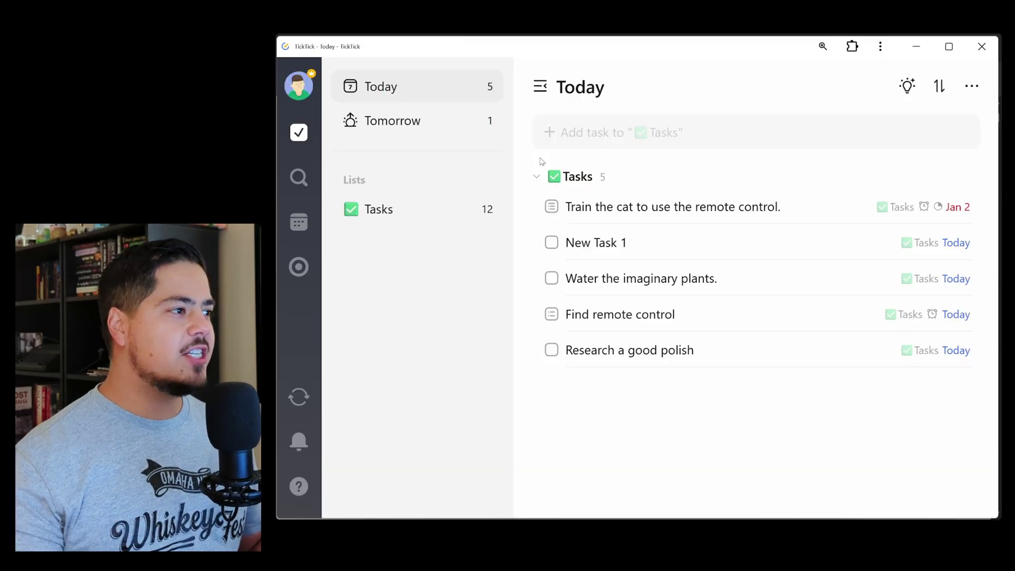
# Open the Calendar in Week view for Jan 4–10, 2026, and list its view types.
pyautogui.click(299, 225)
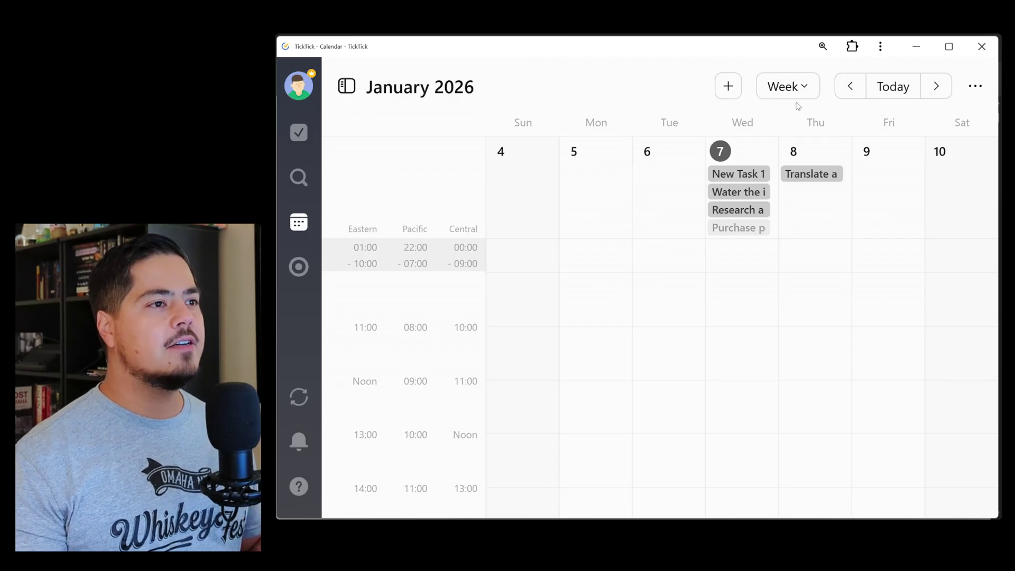
pyautogui.click(807, 88)
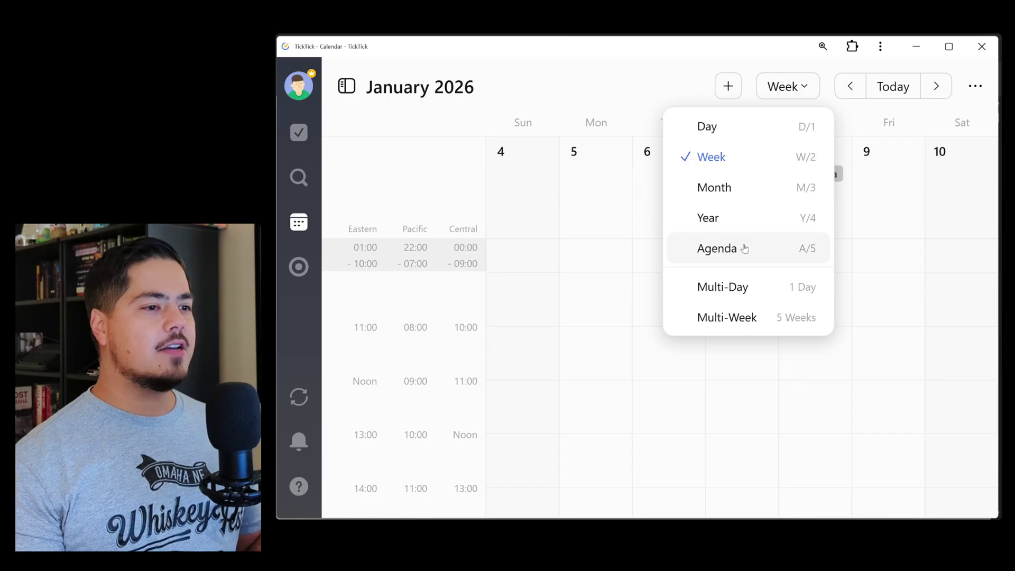
pyautogui.moveTo(745, 288)
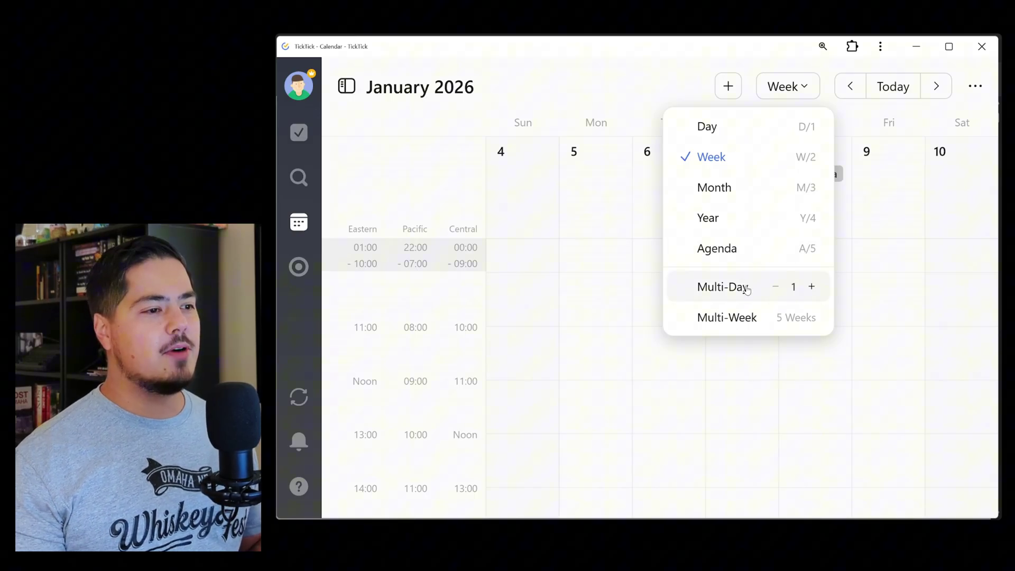
pyautogui.moveTo(751, 318)
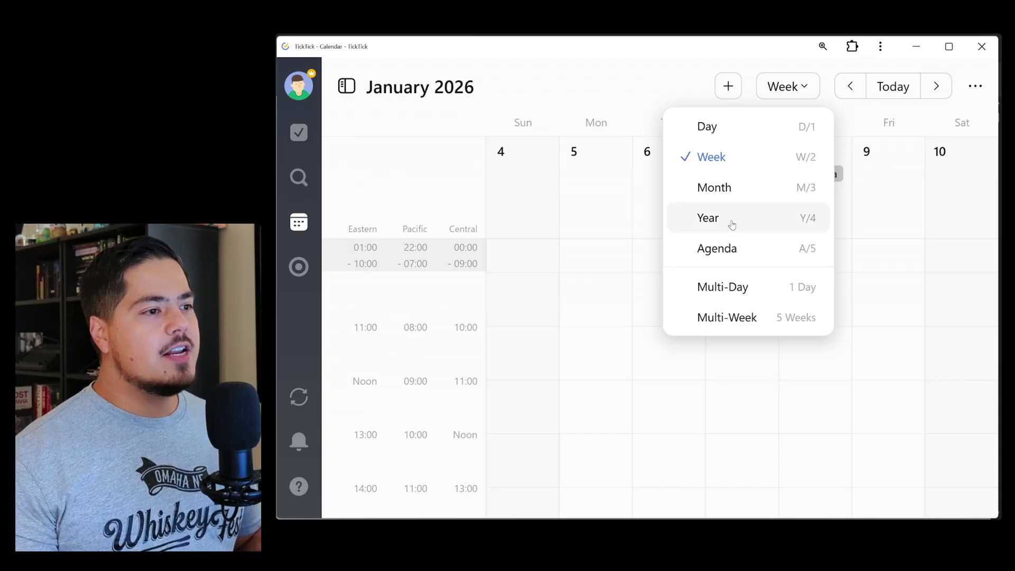
# Try Year view, then open the week of January 8 and step back to late December.
pyautogui.click(731, 225)
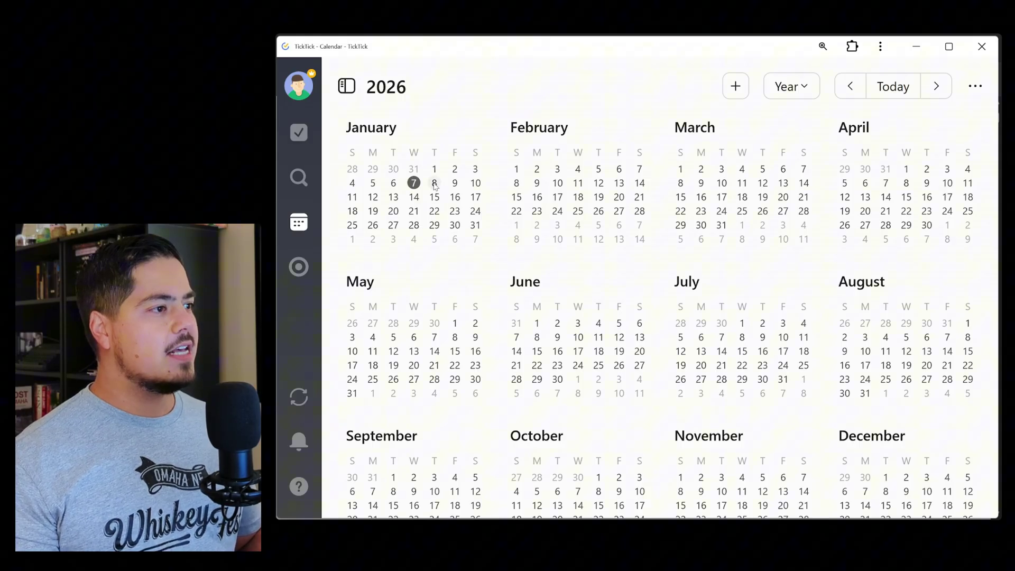
pyautogui.click(434, 183)
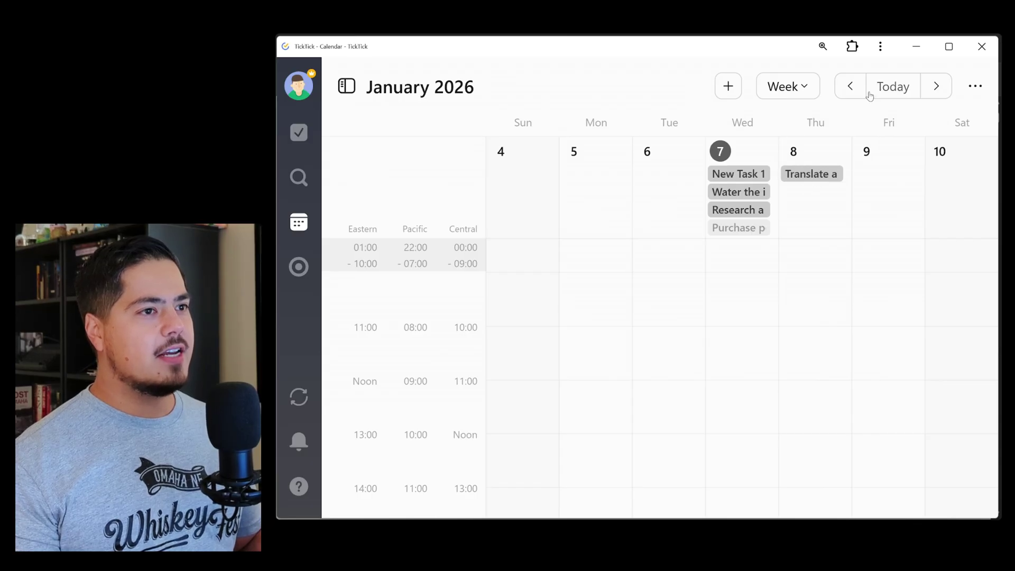
pyautogui.click(855, 92)
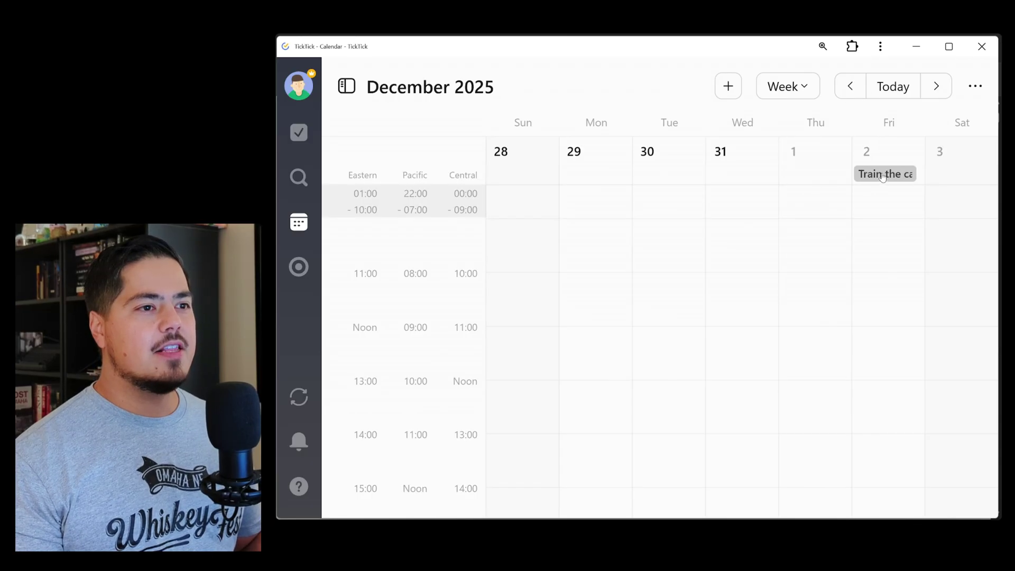
# Return to Year view, scroll to 2026, and open the calendar's extra options menu.
pyautogui.click(803, 89)
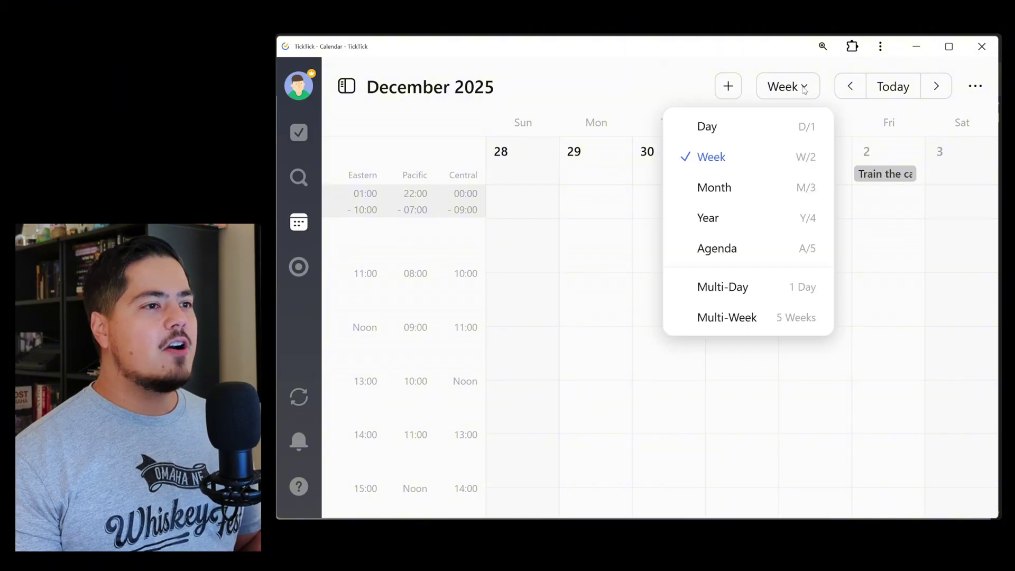
pyautogui.click(765, 218)
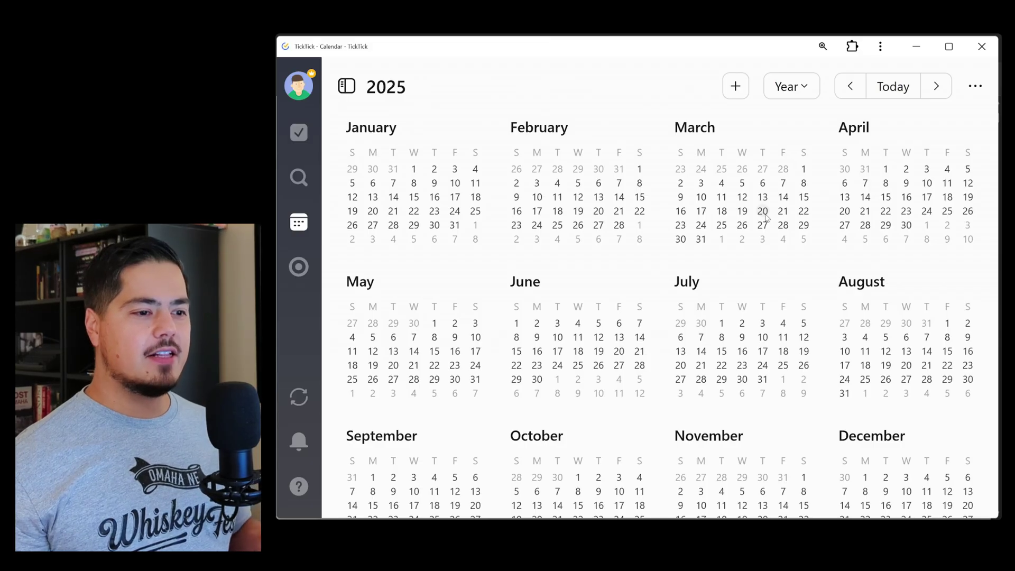
pyautogui.scroll(-1, 773, 221)
pyautogui.scroll(-3, 772, 221)
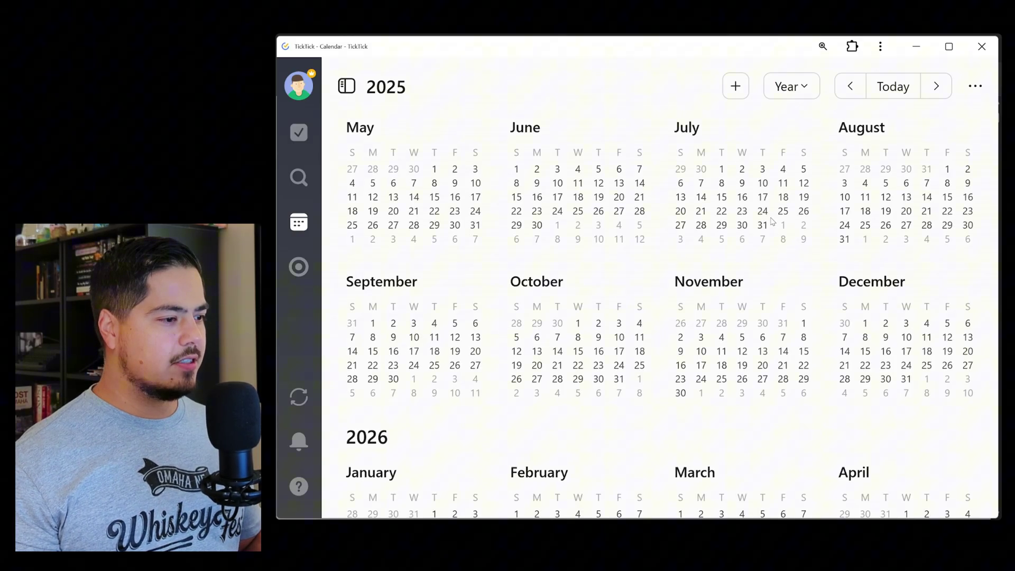
pyautogui.scroll(-3, 772, 222)
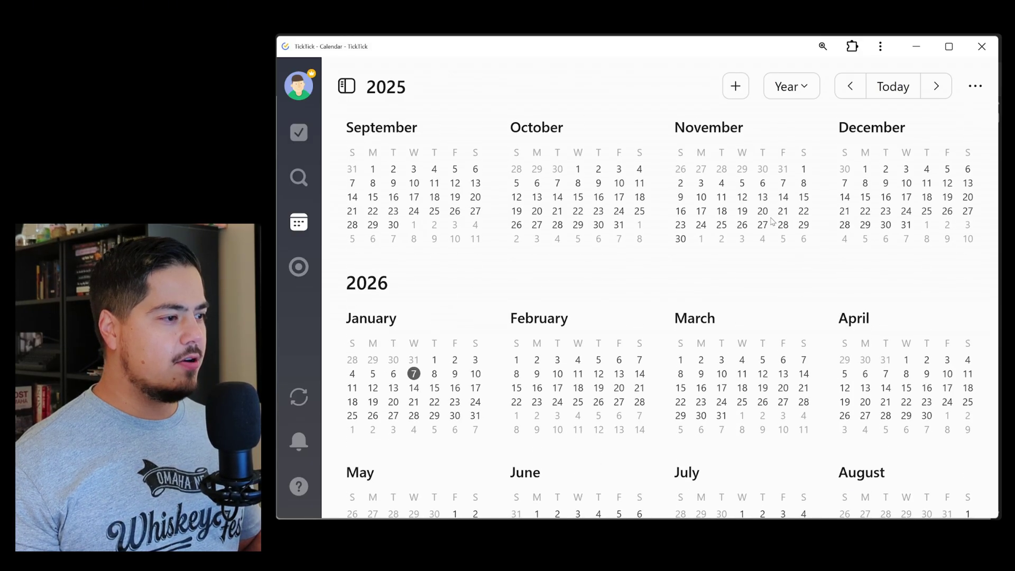
pyautogui.scroll(-3, 773, 221)
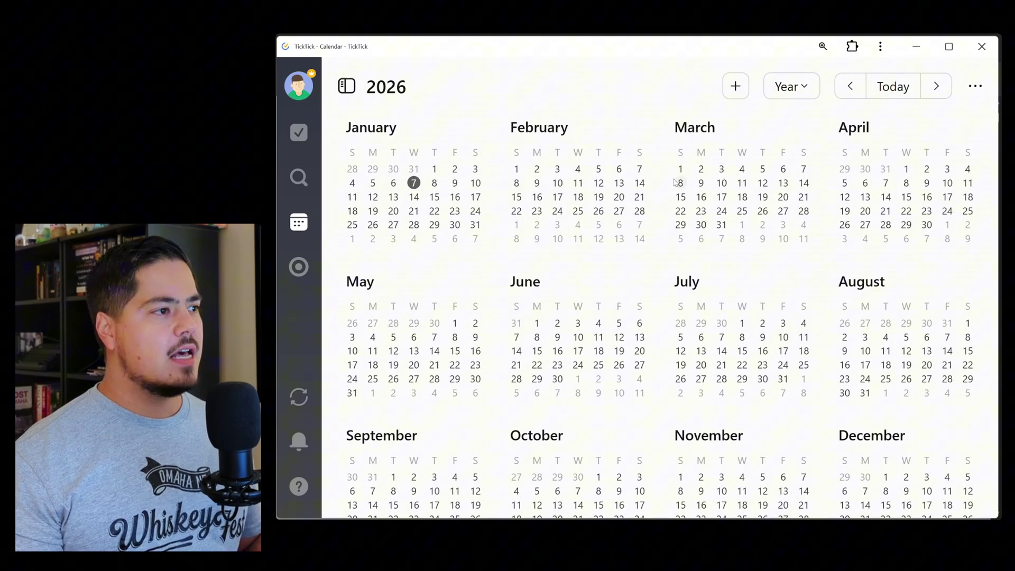
pyautogui.click(976, 87)
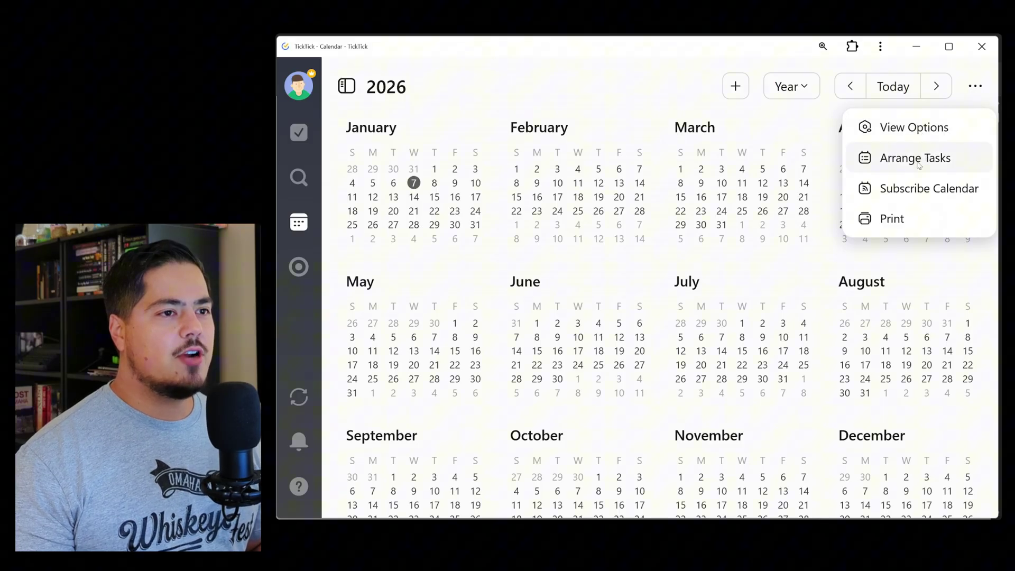
pyautogui.click(916, 166)
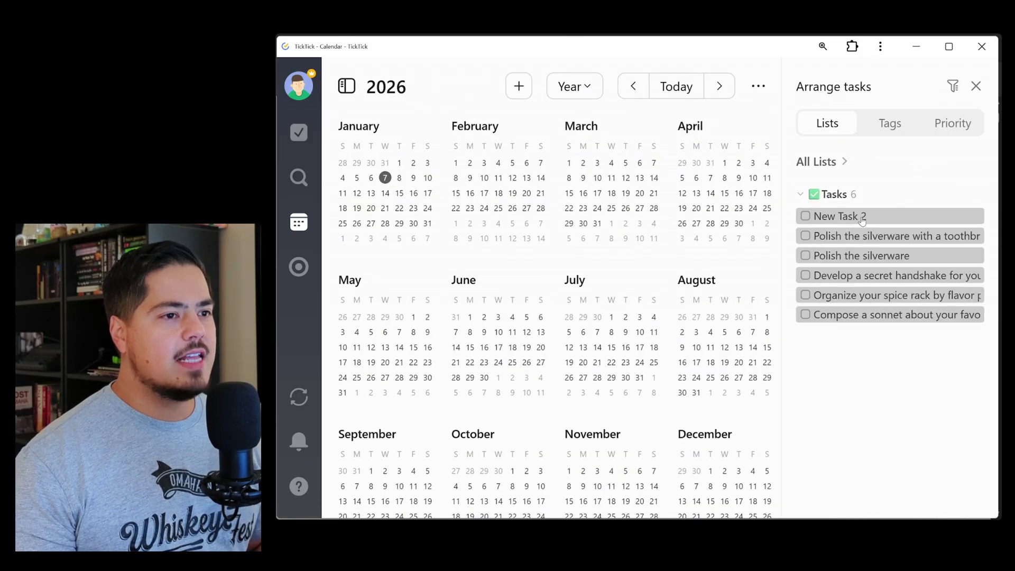
pyautogui.moveTo(861, 221); pyautogui.dragTo(458, 164)
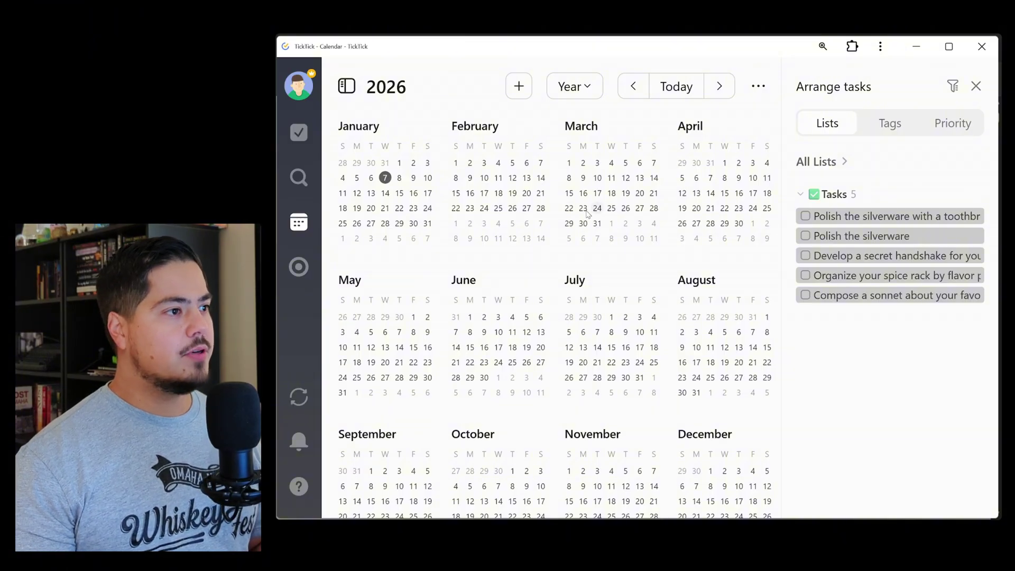
pyautogui.click(457, 183)
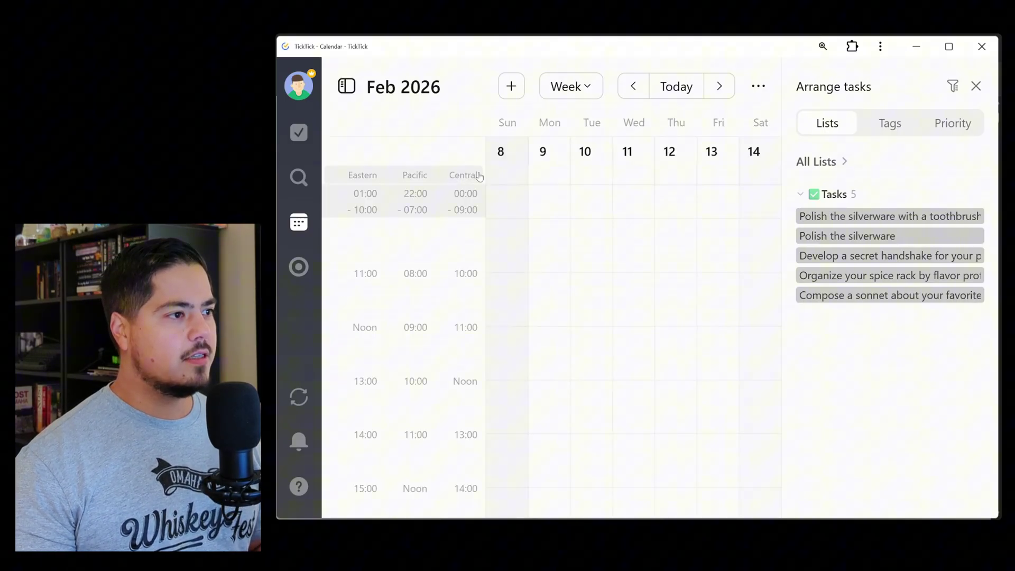
pyautogui.click(633, 86)
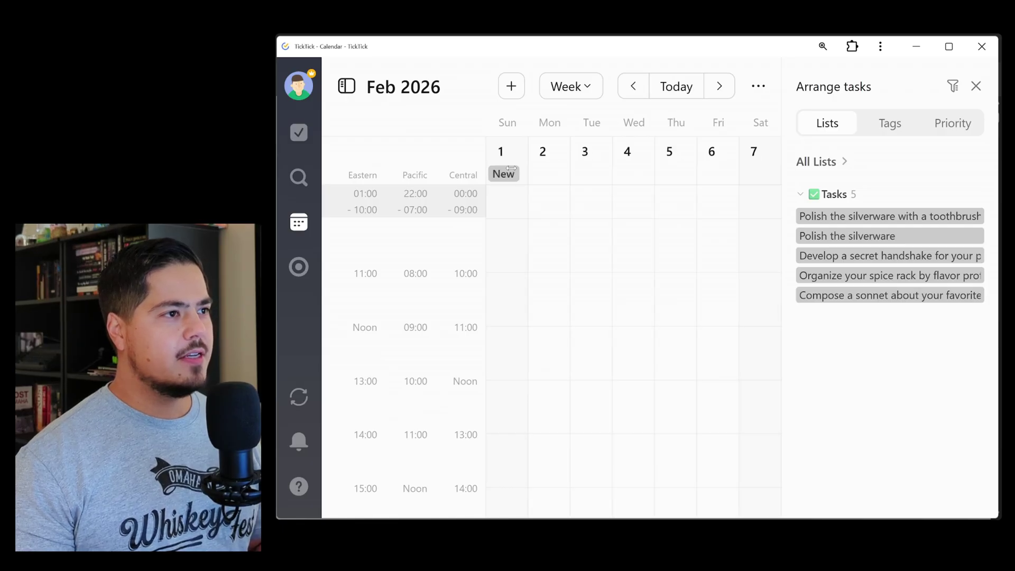
pyautogui.click(589, 88)
pyautogui.click(513, 223)
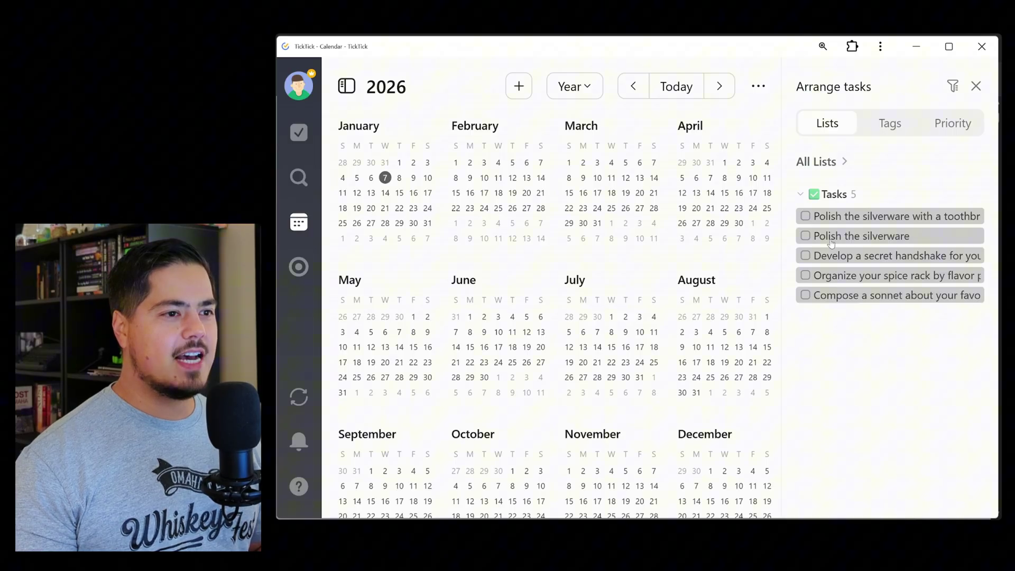
pyautogui.moveTo(832, 235); pyautogui.dragTo(585, 225)
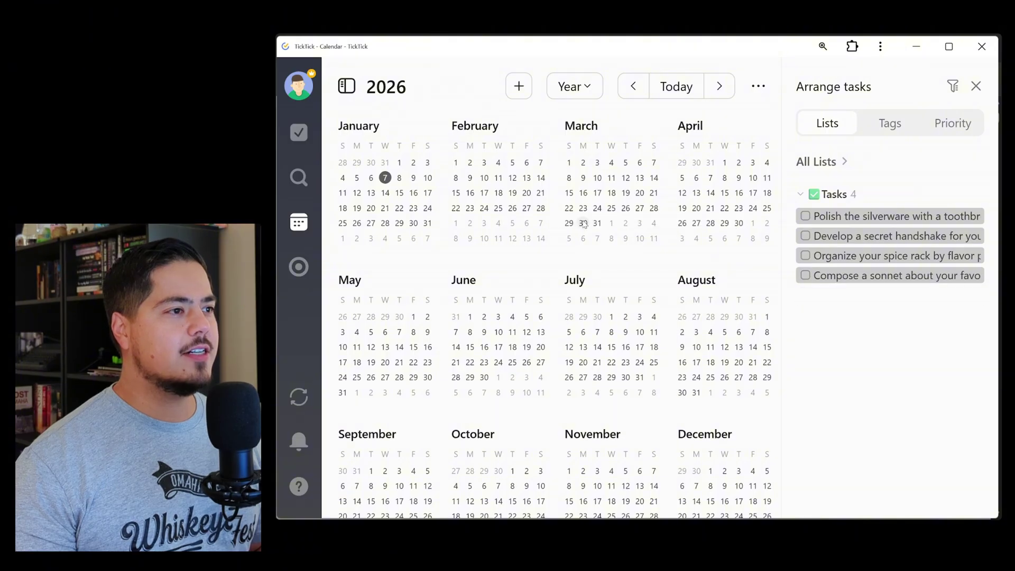
pyautogui.click(569, 163)
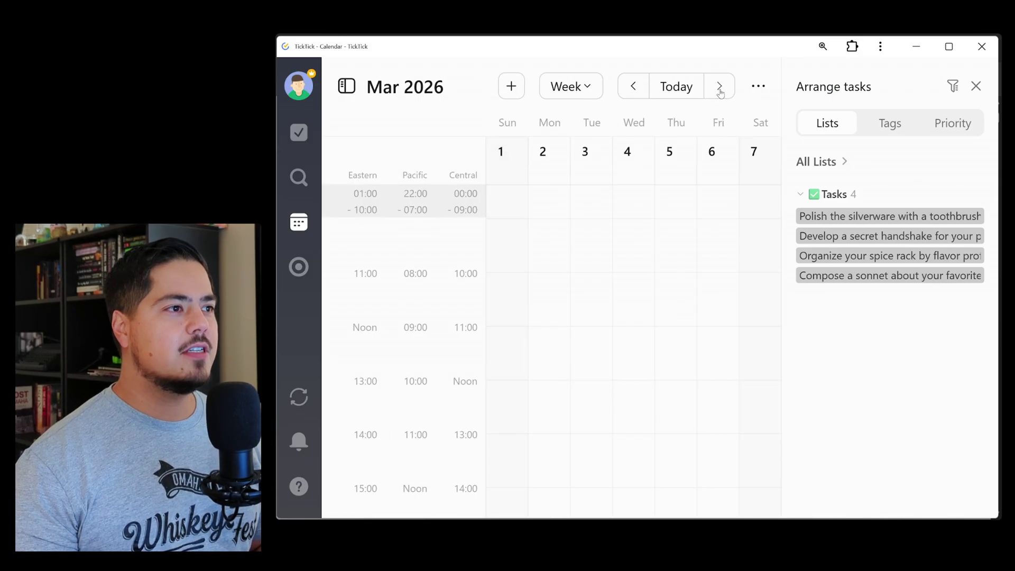
pyautogui.click(719, 87)
pyautogui.click(719, 88)
pyautogui.click(720, 87)
pyautogui.click(719, 87)
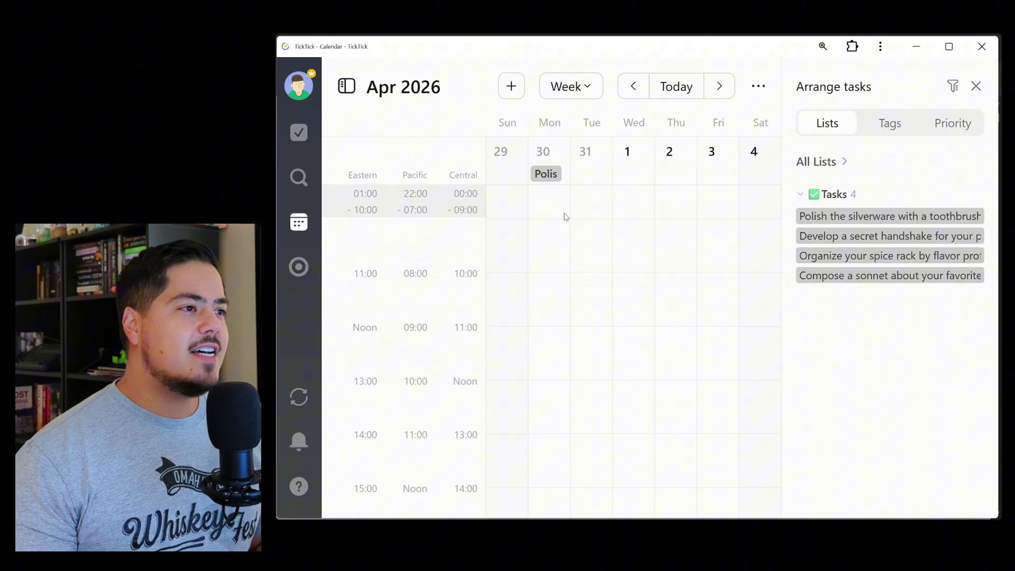
pyautogui.click(591, 94)
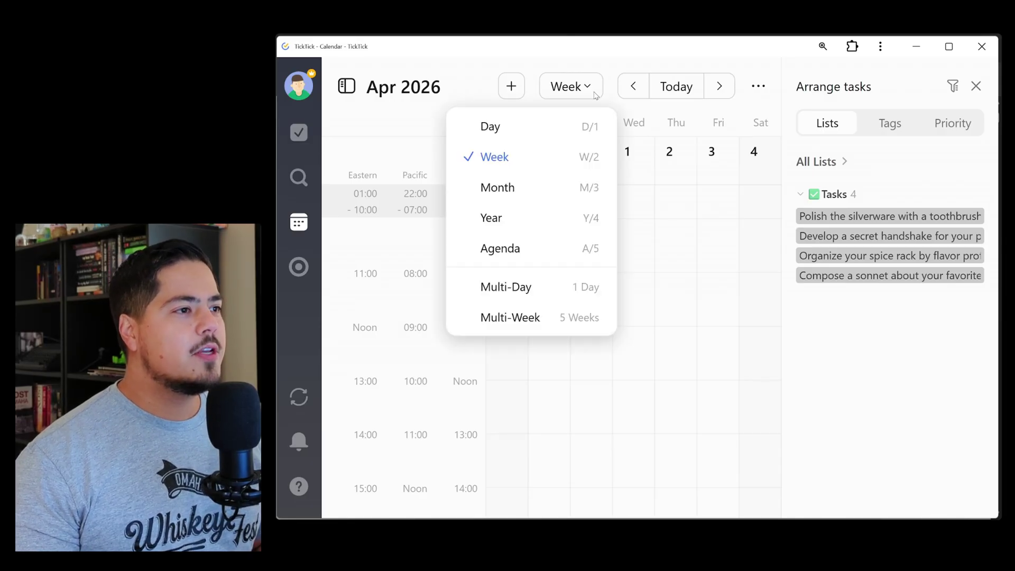
pyautogui.click(514, 230)
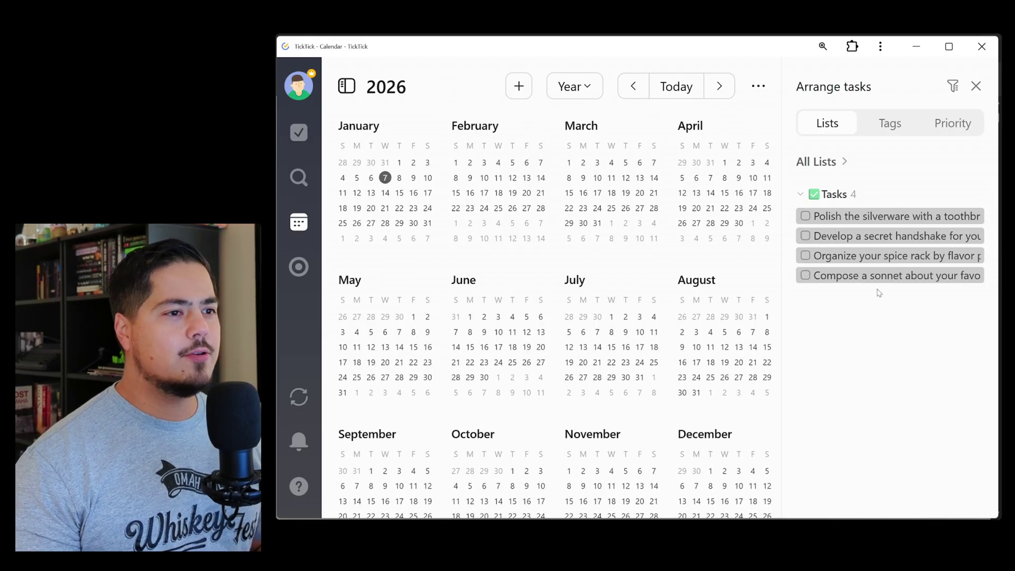
# Drag 'Develop a secret handshake' onto February 28, check that week, and return to Year view.
pyautogui.moveTo(834, 245); pyautogui.dragTo(542, 207)
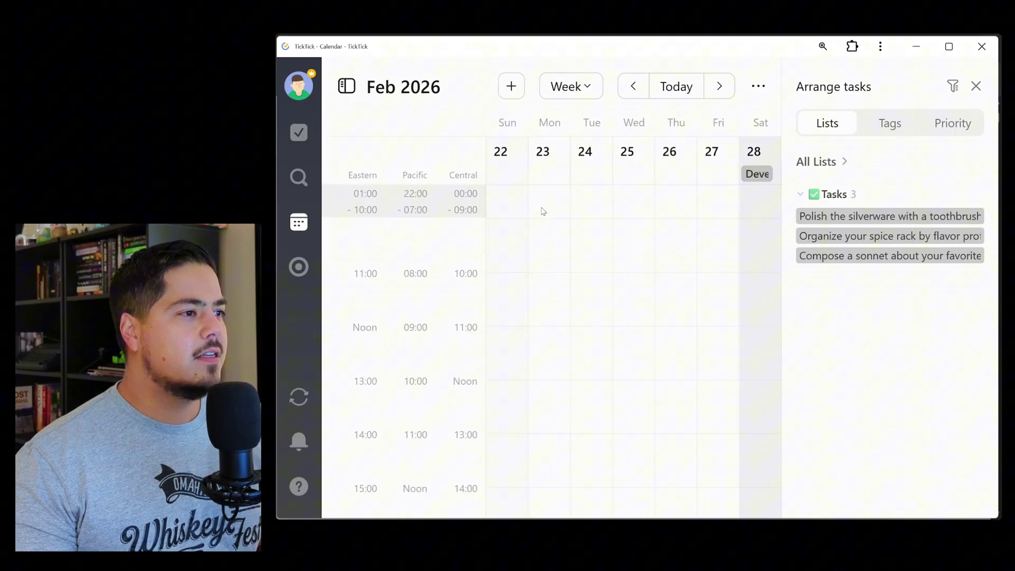
pyautogui.click(541, 209)
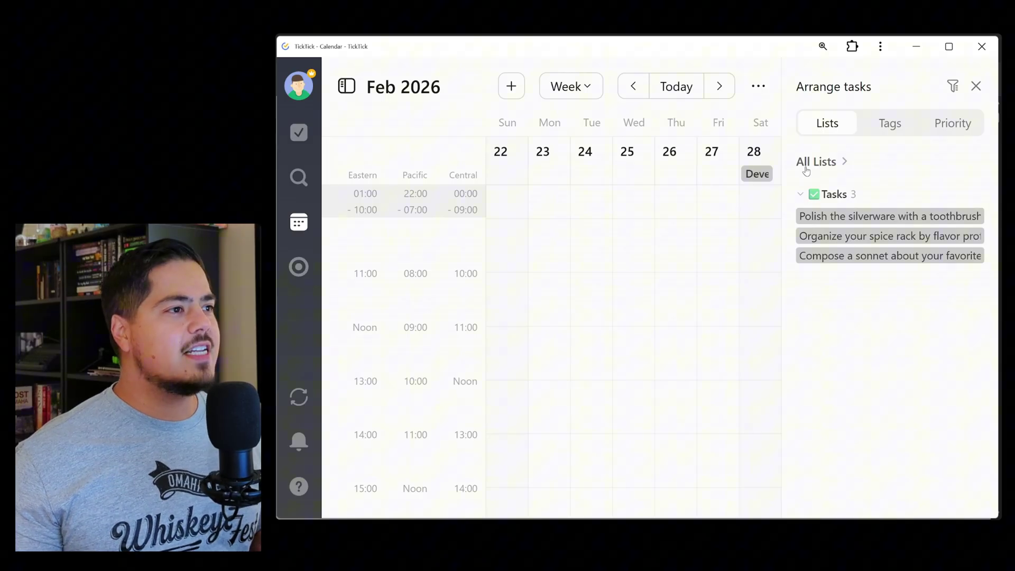
pyautogui.click(583, 88)
pyautogui.click(546, 229)
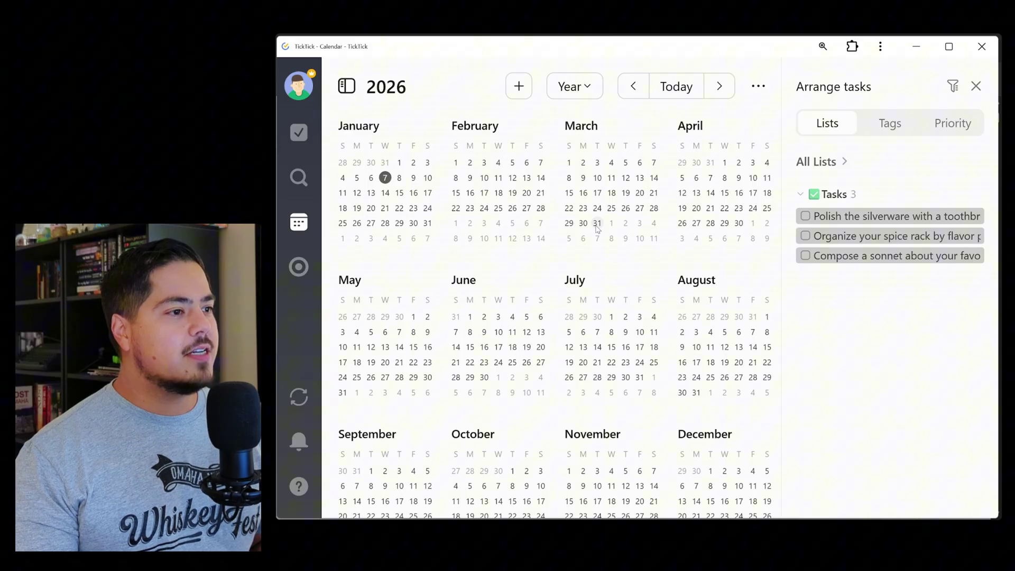
# Look at the March 29–April 4 week, return to Year view, then bring the changelog forward.
pyautogui.click(598, 223)
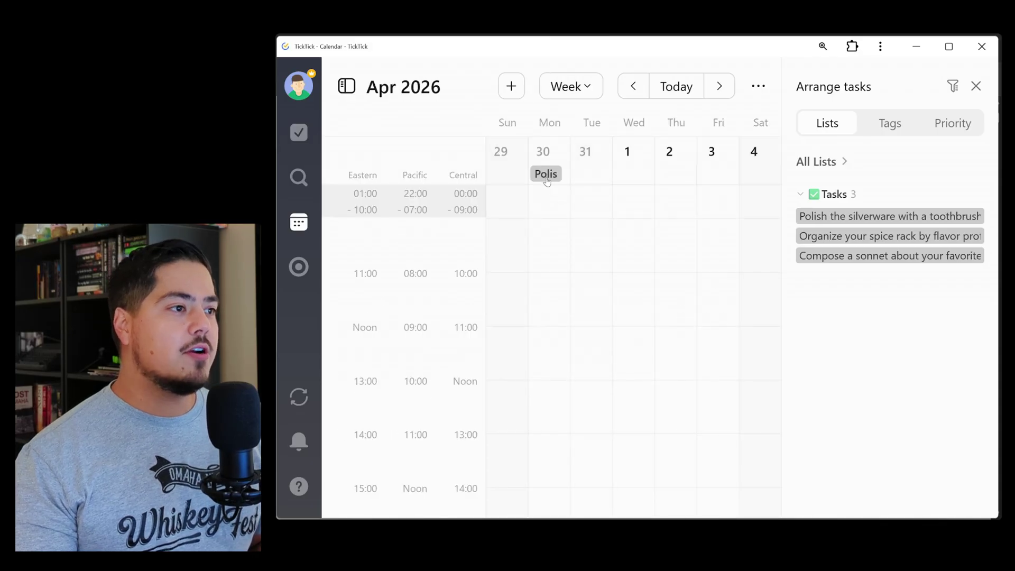
pyautogui.click(597, 88)
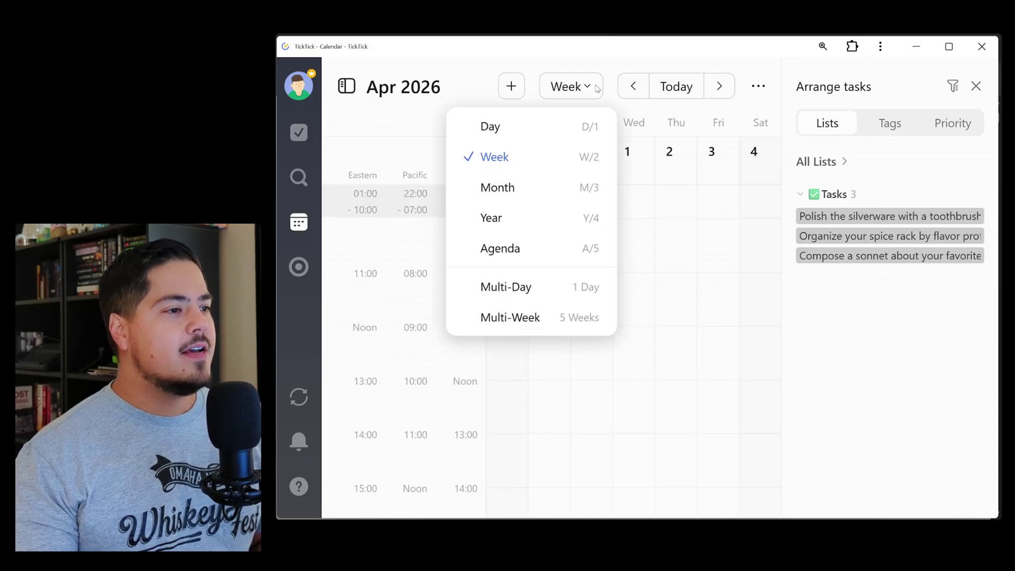
pyautogui.click(530, 218)
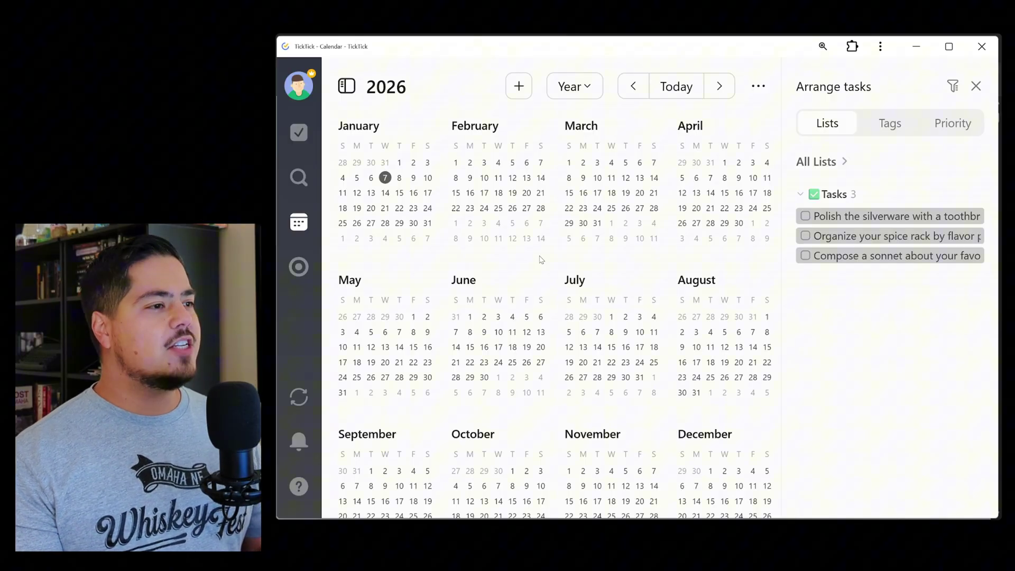
pyautogui.hotkey('alt', 'Tab')
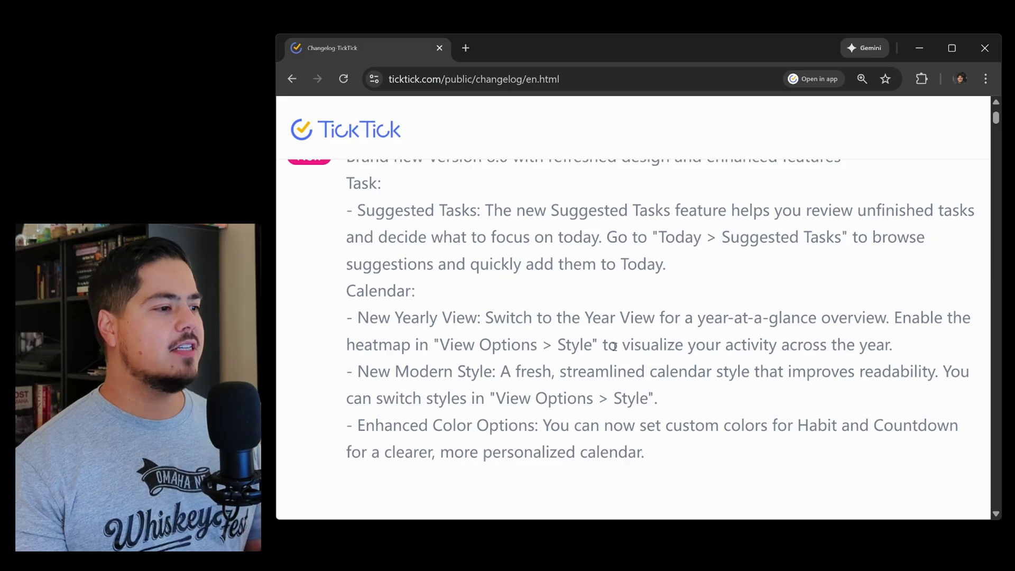
# Return from the changelog to TickTick's 2026 Year calendar.
pyautogui.hotkey('alt', 'Tab')
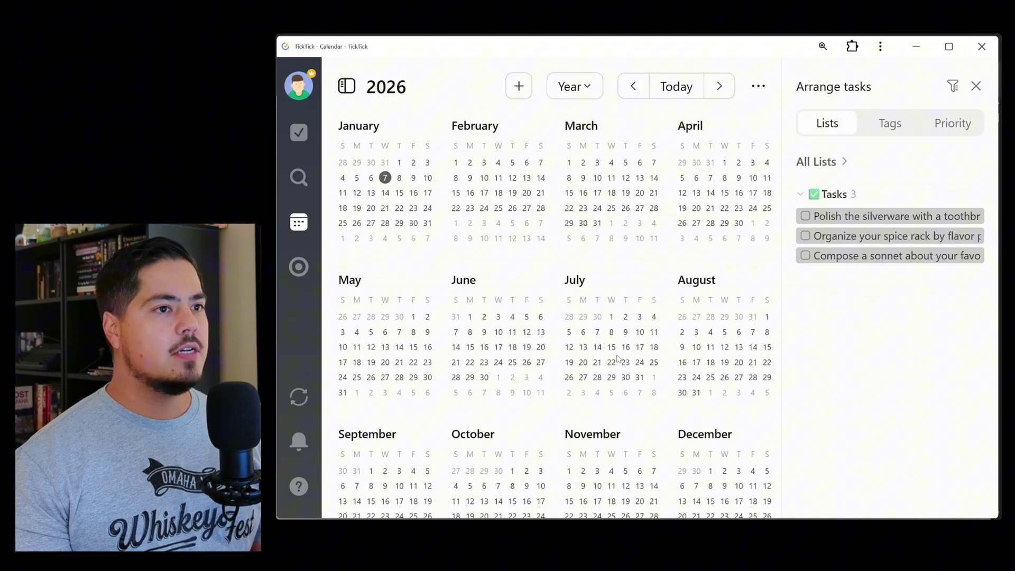
# Close the Arrange tasks panel and turn on the Show heatmap option for the 2026 year view.
pyautogui.click(976, 87)
pyautogui.click(976, 88)
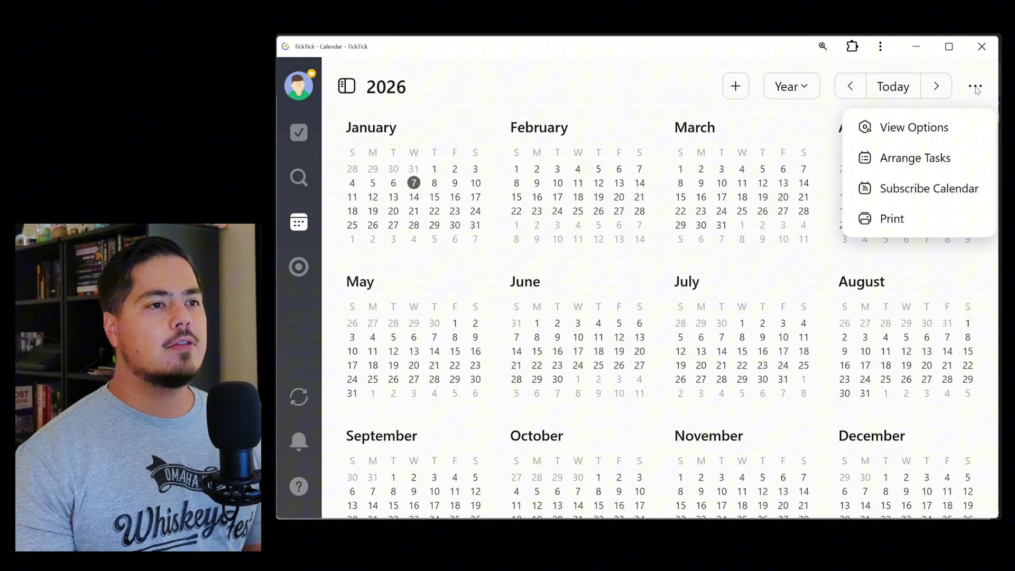
pyautogui.click(954, 131)
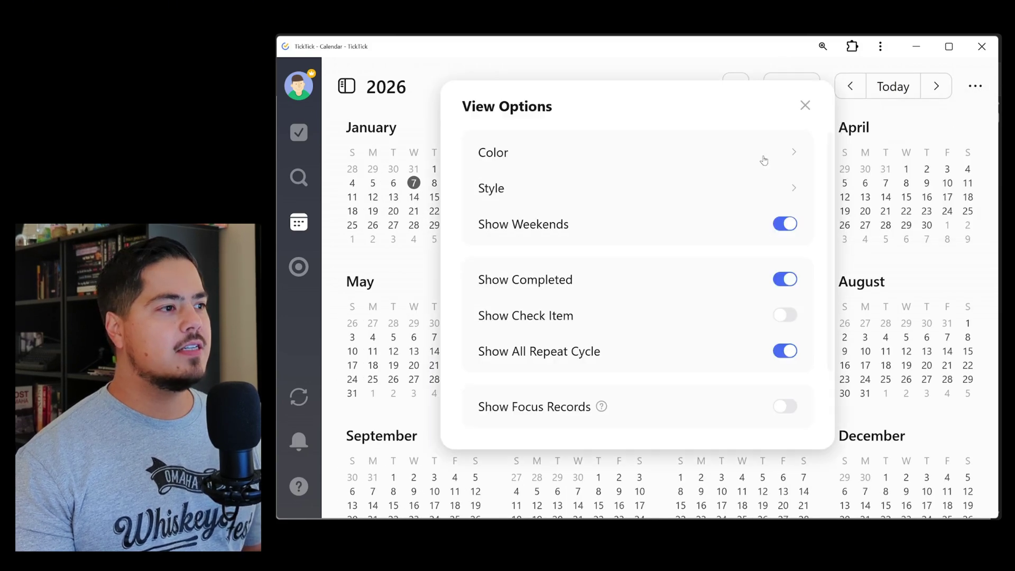
pyautogui.click(793, 190)
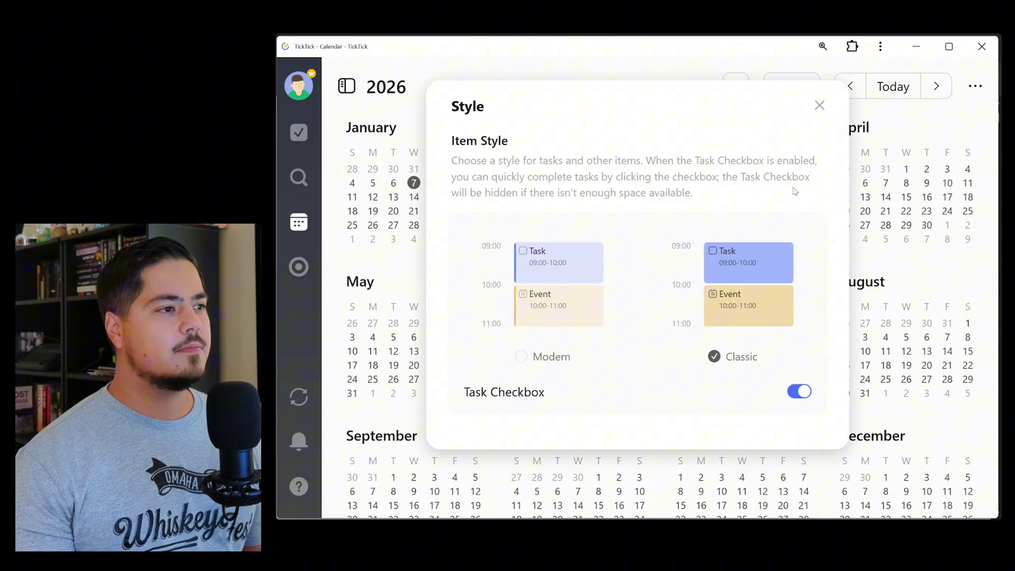
pyautogui.scroll(-5, 522, 166)
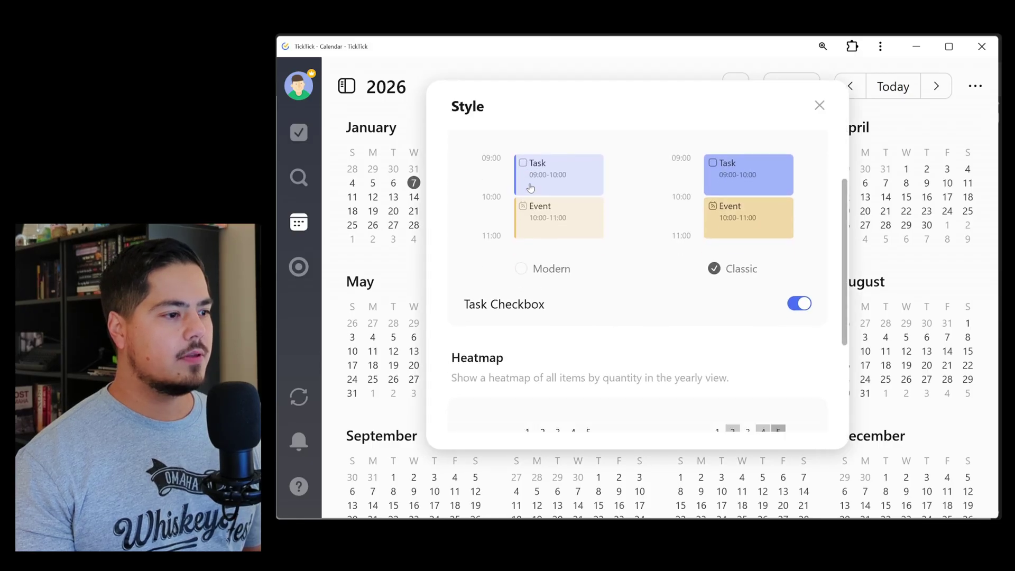
pyautogui.scroll(-1, 540, 219)
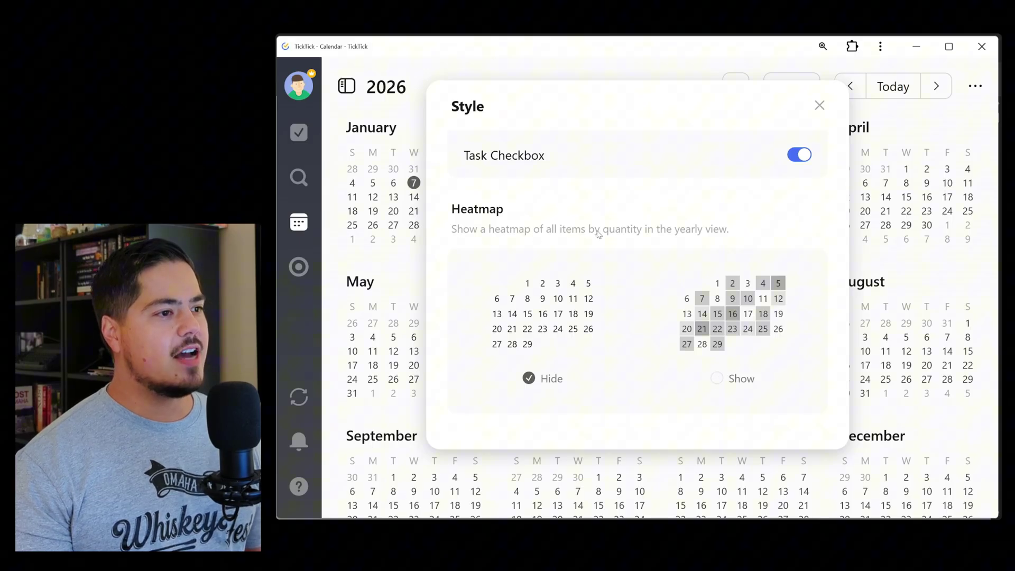
pyautogui.click(719, 379)
pyautogui.click(820, 105)
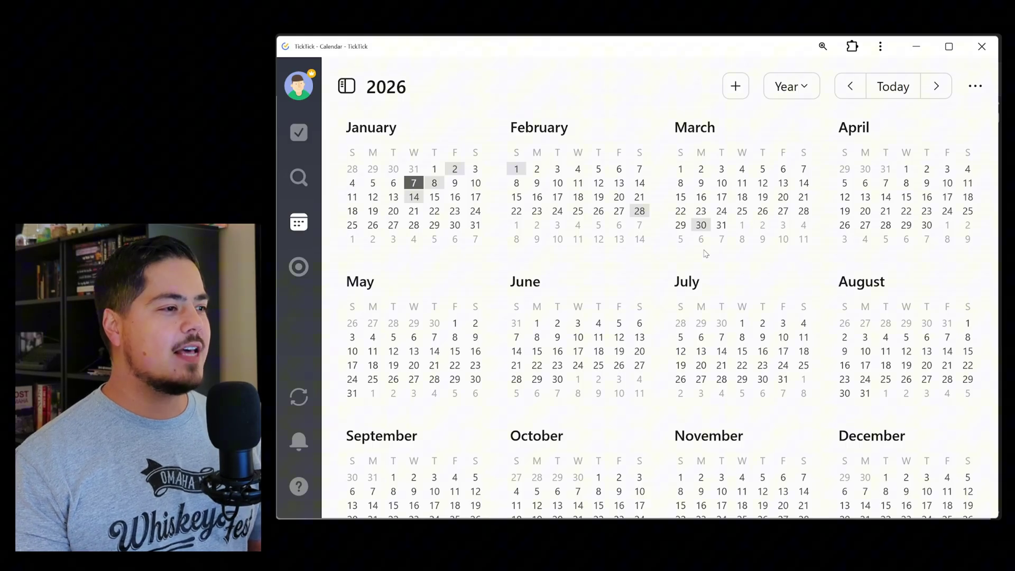
pyautogui.hotkey('alt', 'Tab')
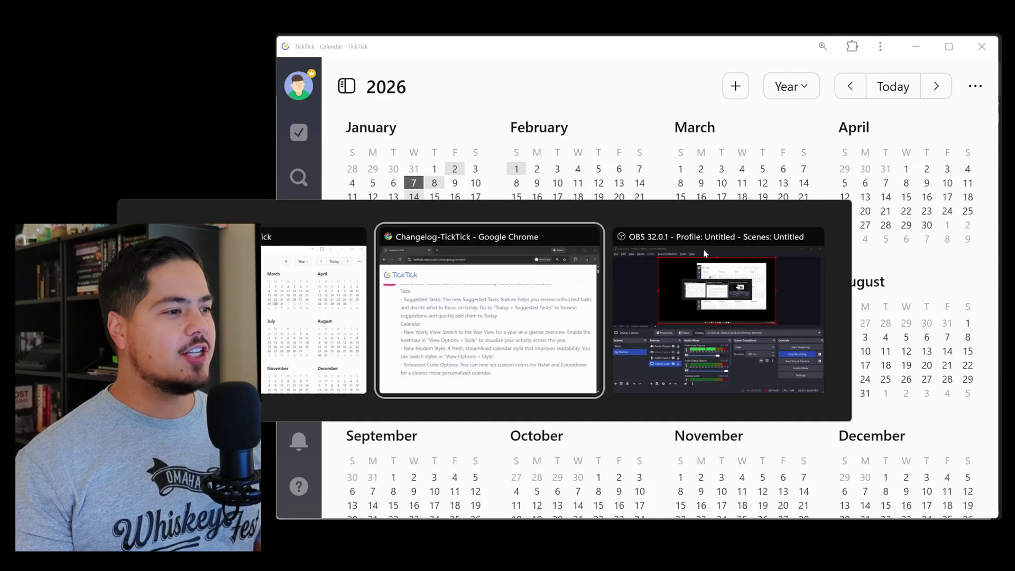
pyautogui.scroll(-1, 691, 264)
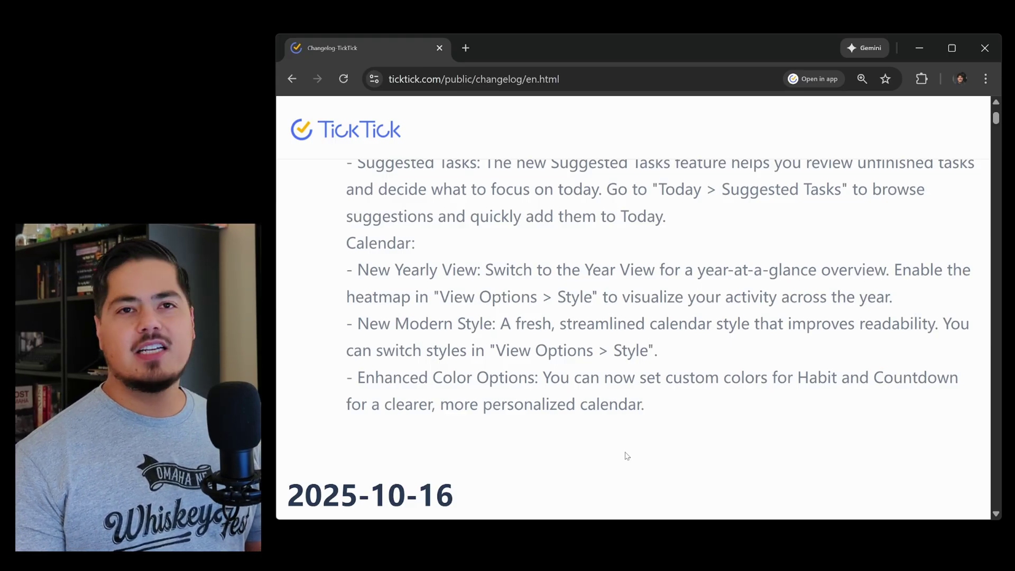
pyautogui.hotkey('alt', 'Tab')
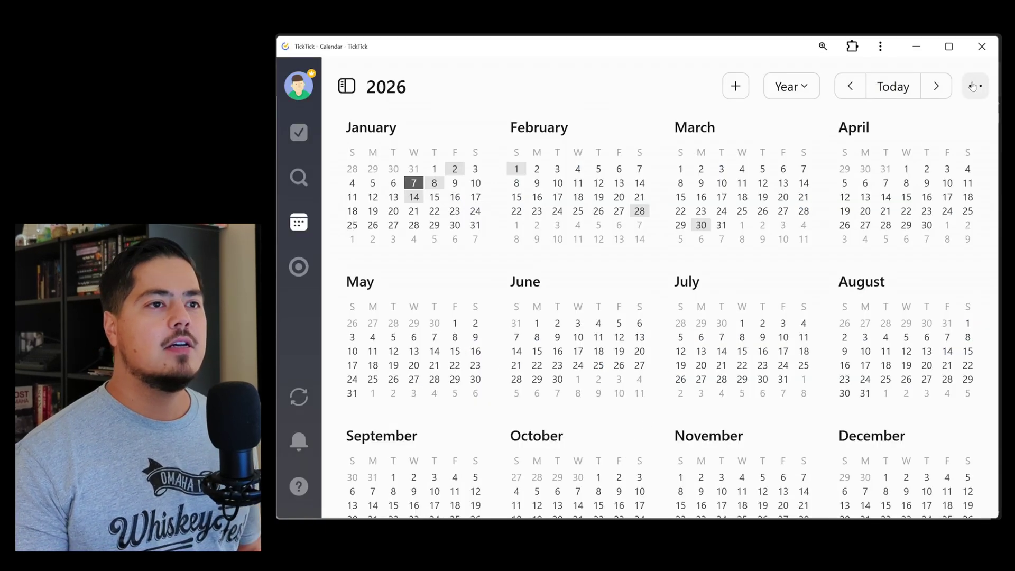
pyautogui.click(974, 86)
pyautogui.click(941, 130)
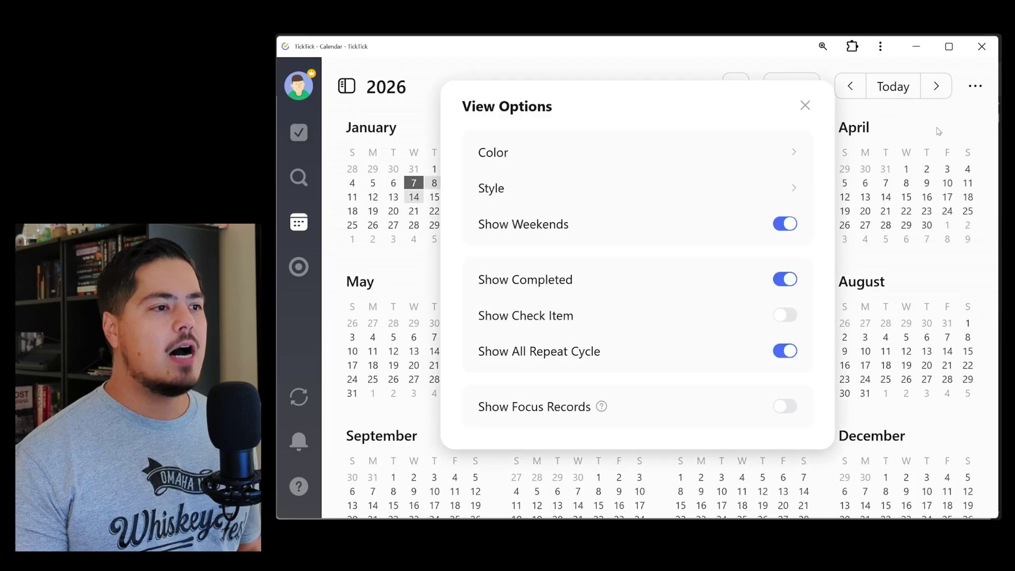
pyautogui.click(706, 189)
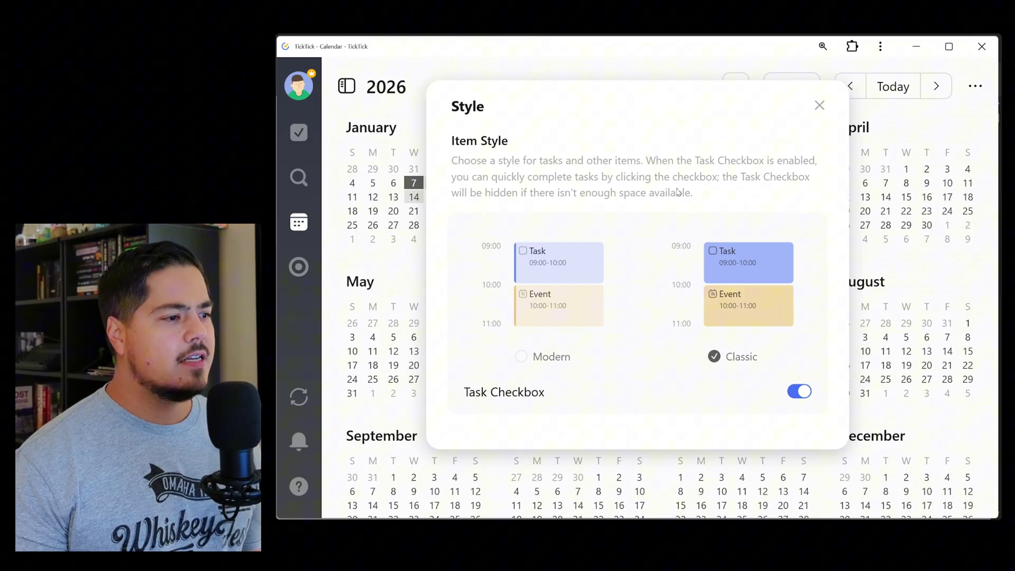
pyautogui.scroll(-1, 679, 193)
pyautogui.scroll(-1, 694, 204)
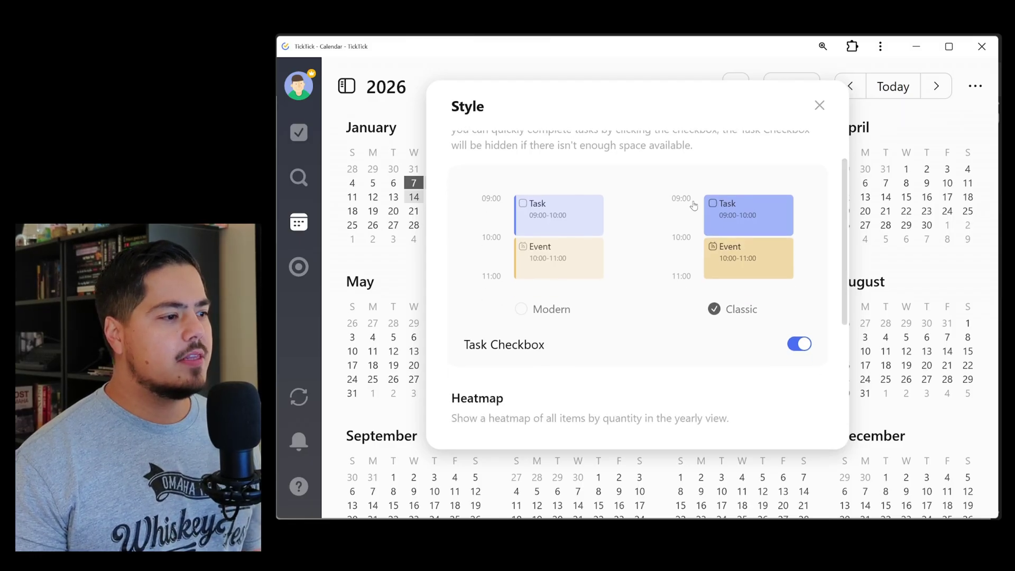
pyautogui.scroll(2, 694, 205)
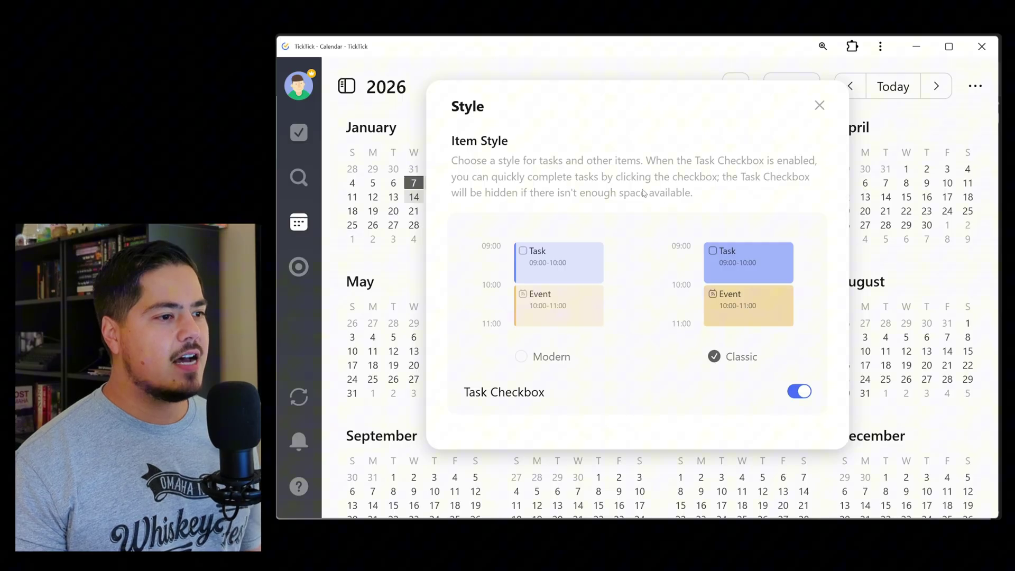
pyautogui.scroll(-1, 685, 304)
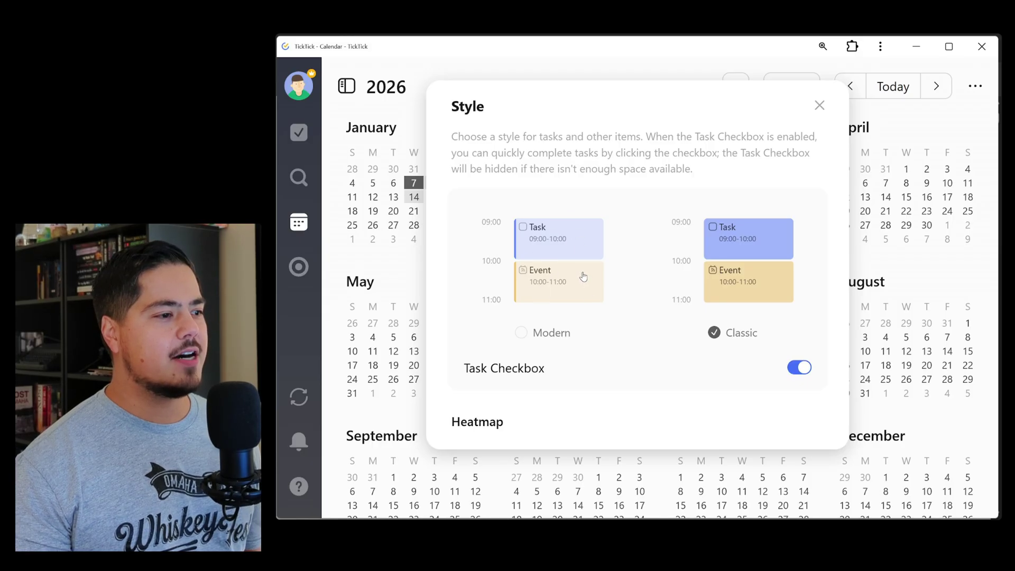
# Switch the calendar to Week view and schedule Polish the silverware on Monday 30, 09:15–11:30.
pyautogui.click(818, 106)
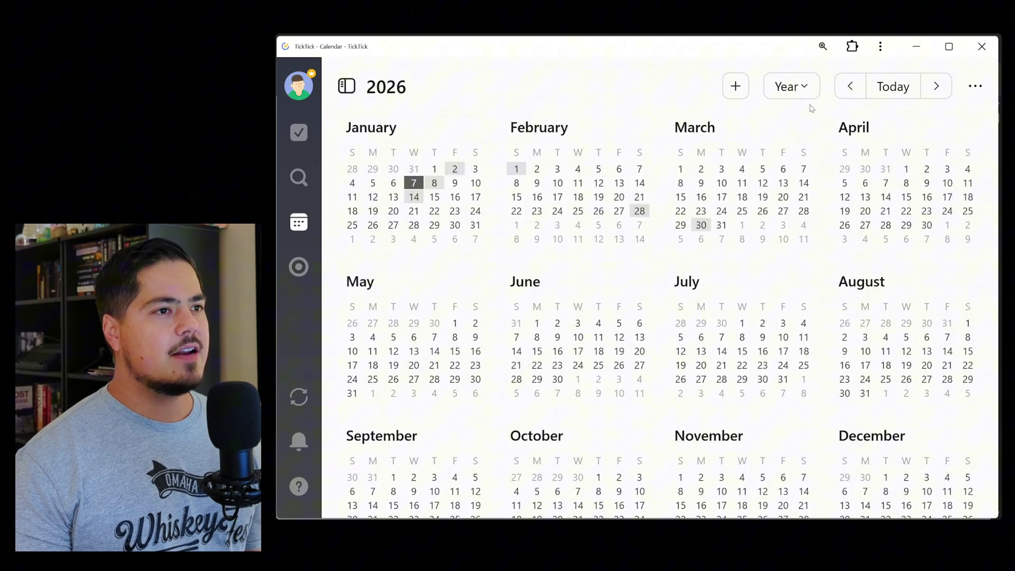
pyautogui.click(804, 87)
pyautogui.click(737, 164)
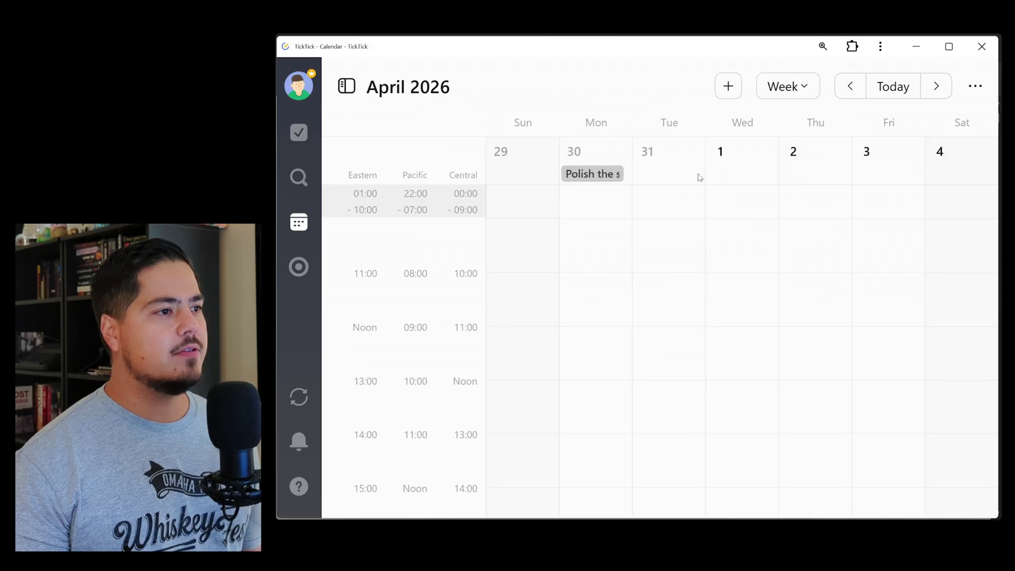
pyautogui.moveTo(601, 179); pyautogui.dragTo(602, 356)
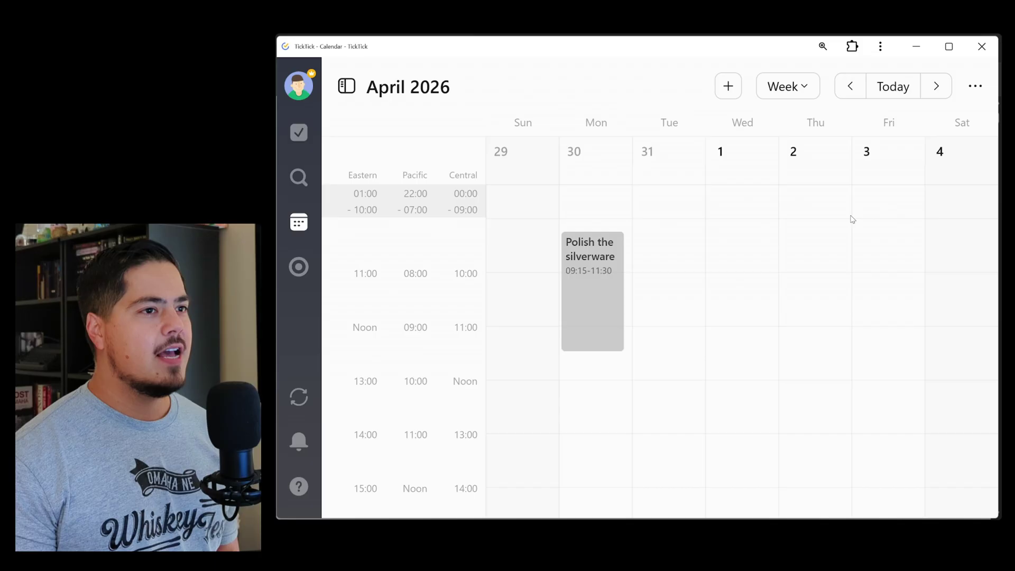
# Set the calendar style to Modern.
pyautogui.click(976, 87)
pyautogui.click(926, 130)
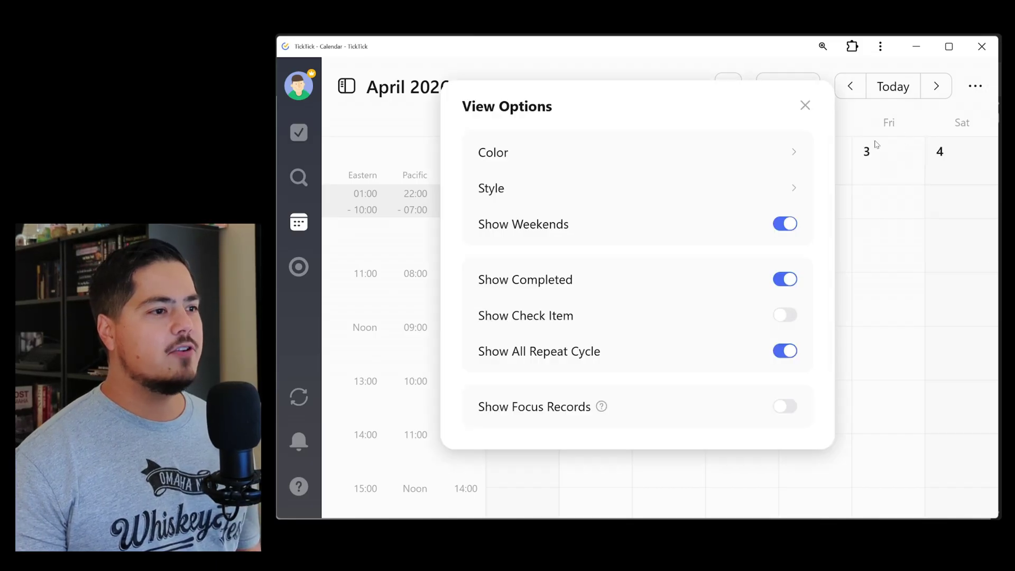
pyautogui.click(679, 184)
pyautogui.click(521, 357)
pyautogui.click(819, 106)
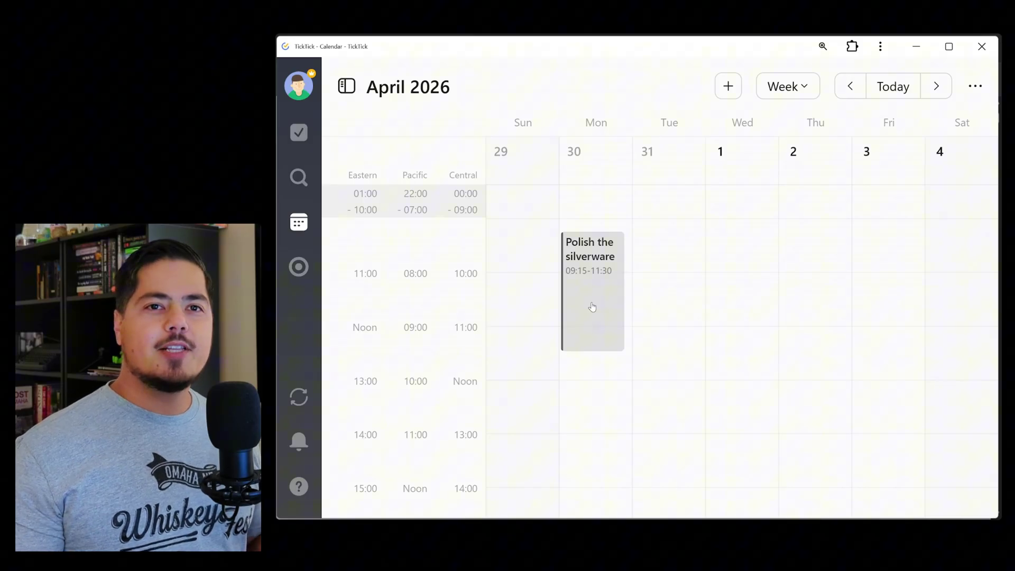
pyautogui.hotkey('alt', 'Tab')
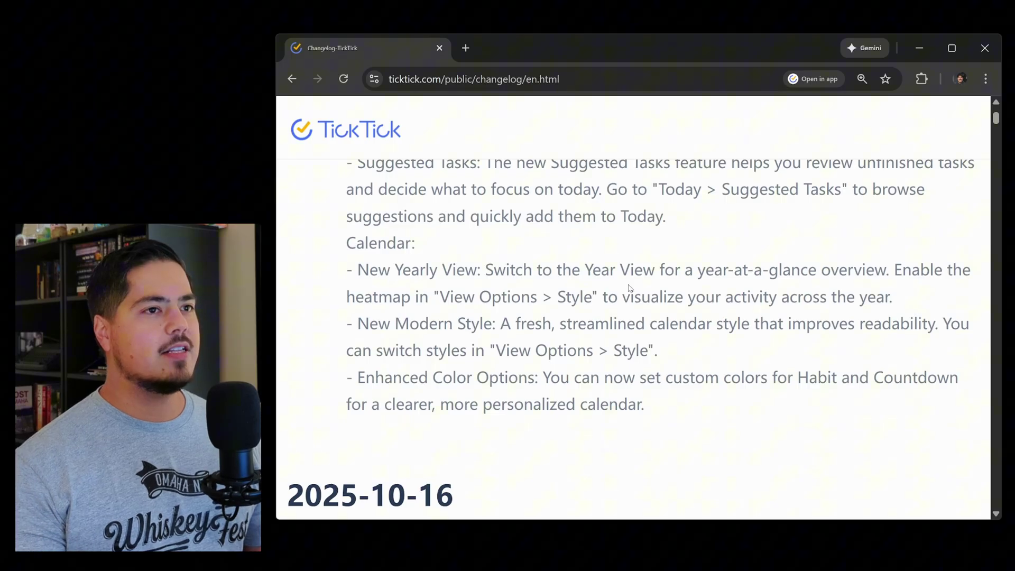
pyautogui.hotkey('alt', 'Tab')
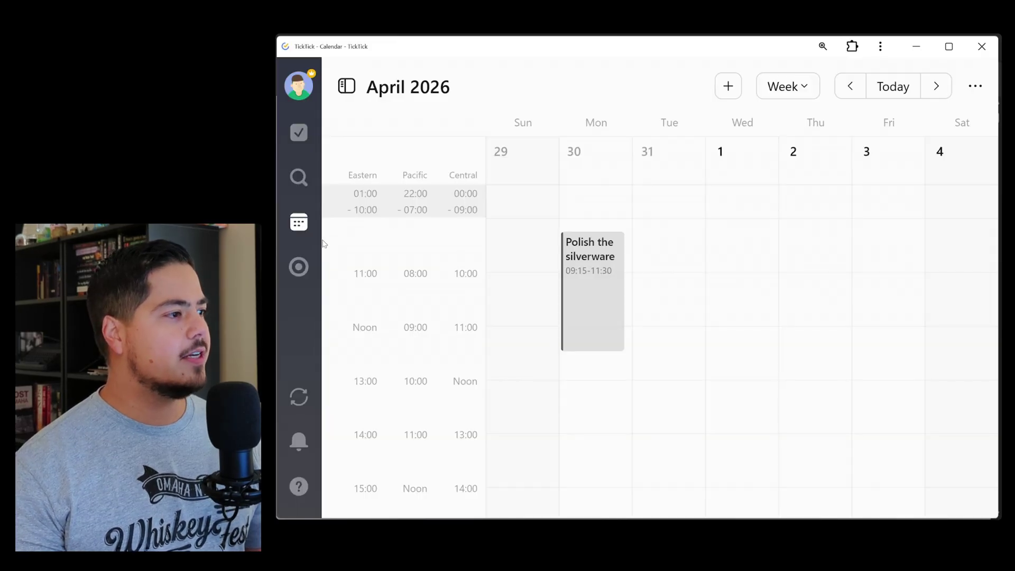
# Switch on Habit Tracker under Settings > Features and close Settings.
pyautogui.click(300, 89)
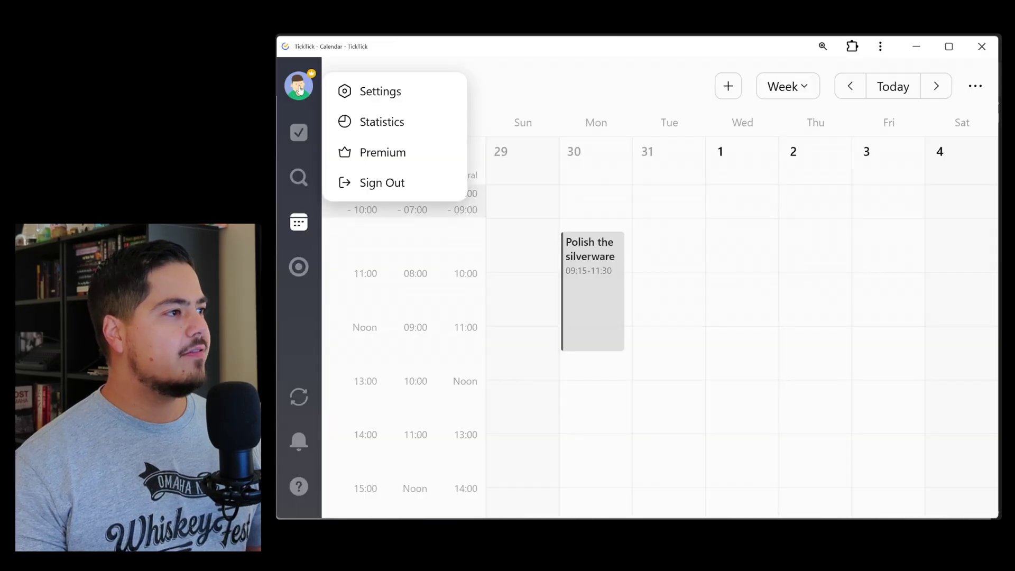
pyautogui.click(375, 95)
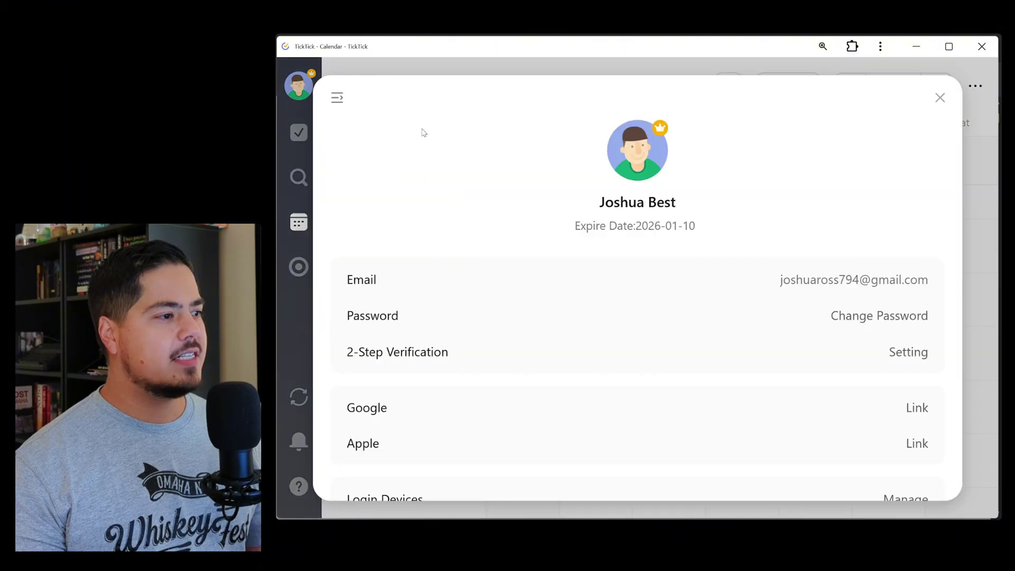
pyautogui.click(337, 97)
pyautogui.click(383, 224)
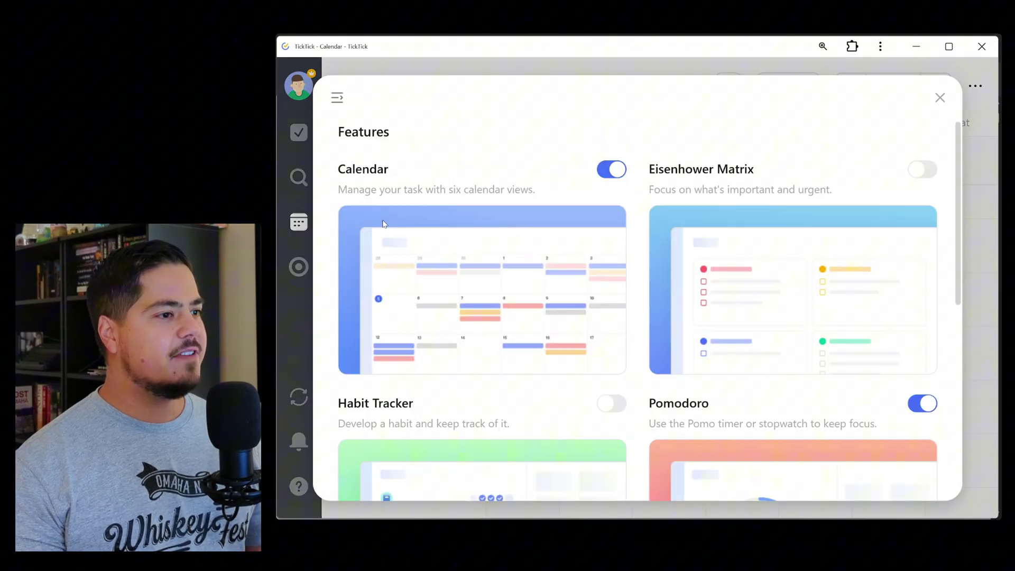
pyautogui.scroll(-3, 534, 252)
pyautogui.click(609, 260)
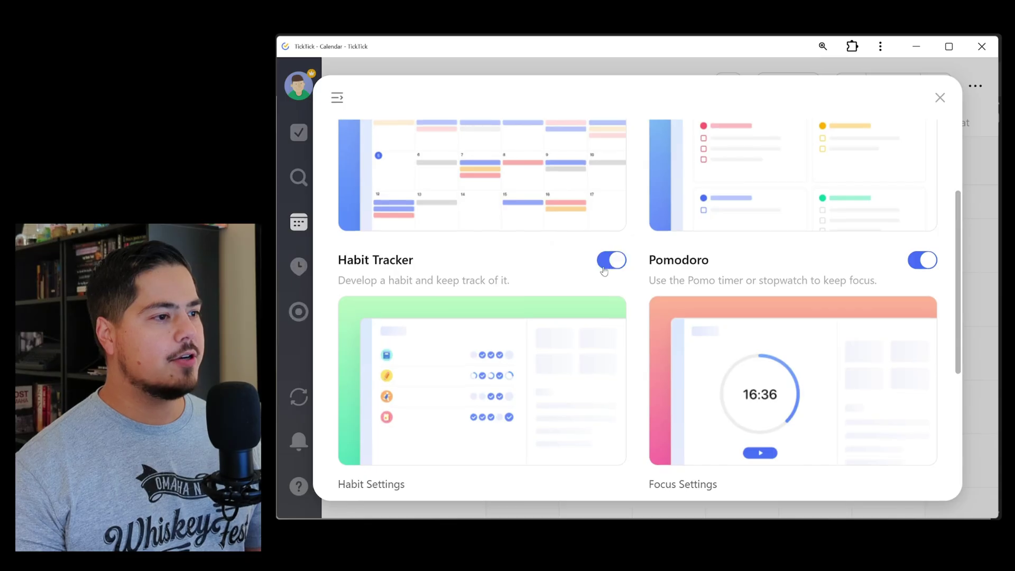
pyautogui.scroll(-3, 909, 355)
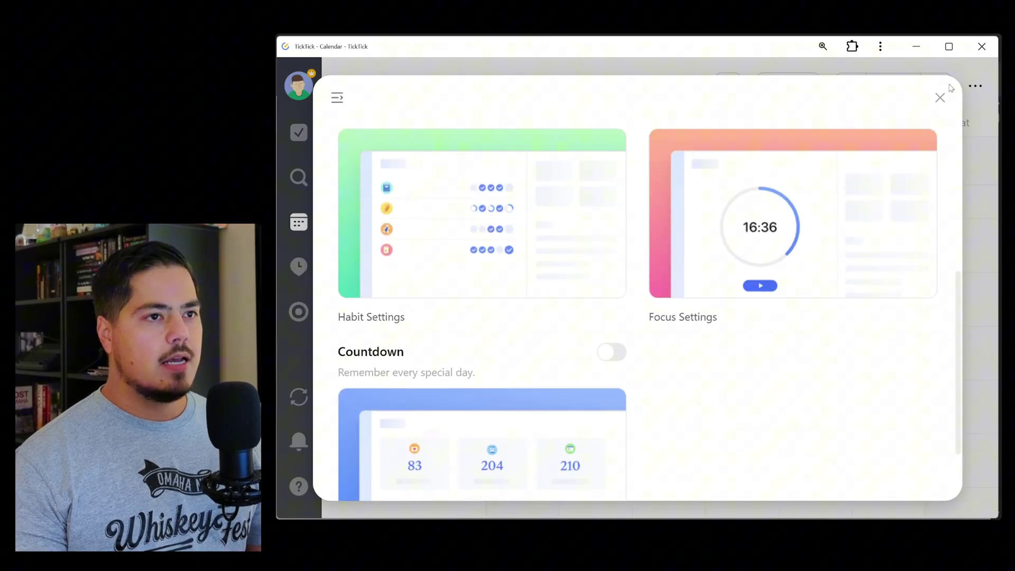
pyautogui.click(940, 97)
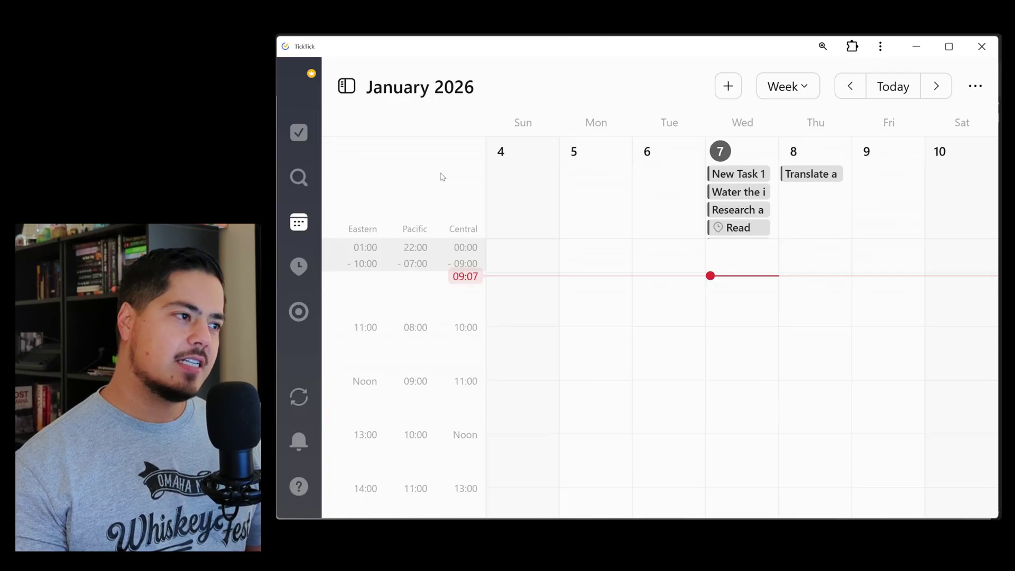
# Open the Habit page and review the Read habit's settings, cancelling without changes.
pyautogui.click(297, 268)
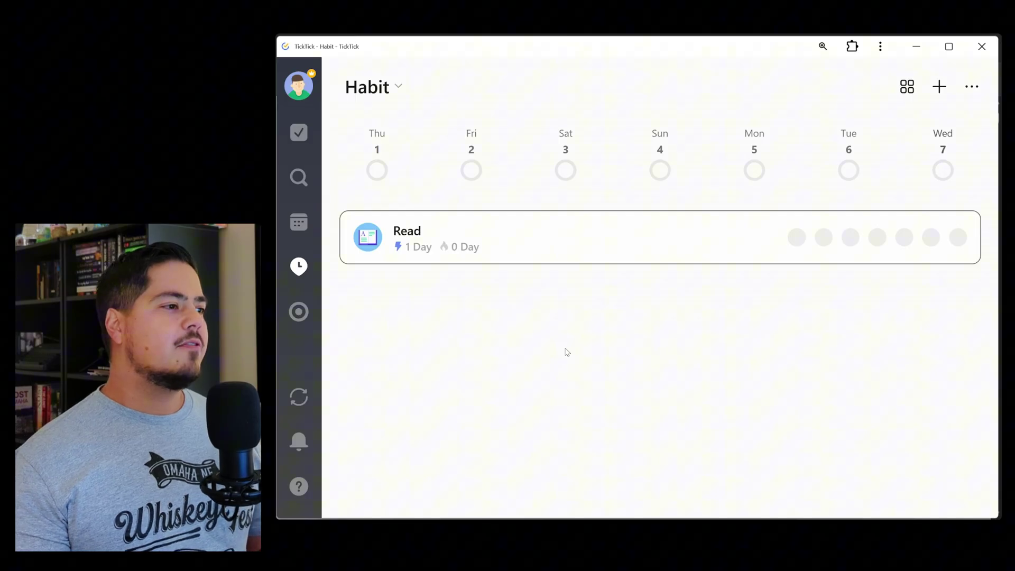
pyautogui.rightClick(528, 242)
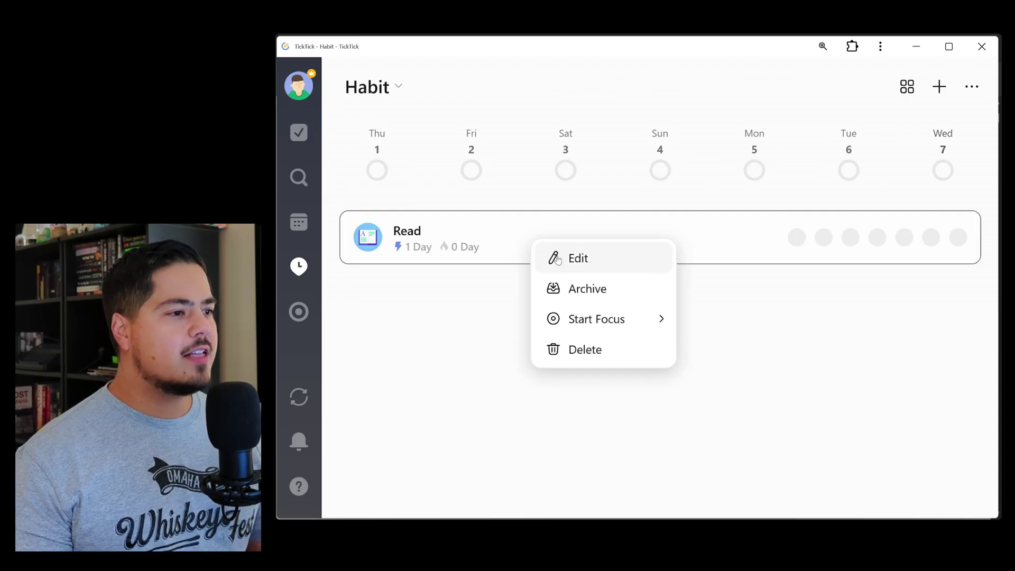
pyautogui.click(557, 259)
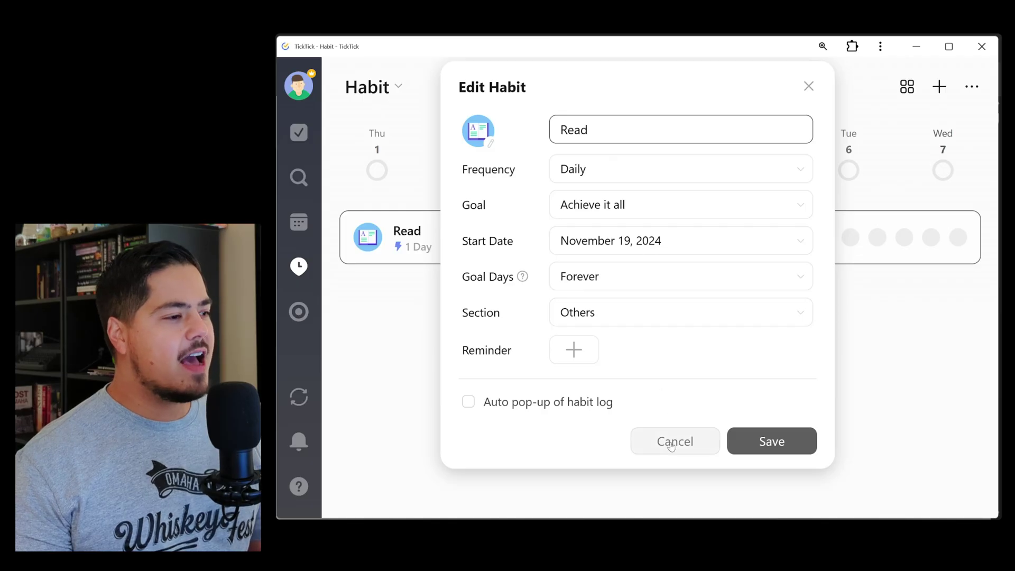
pyautogui.click(672, 445)
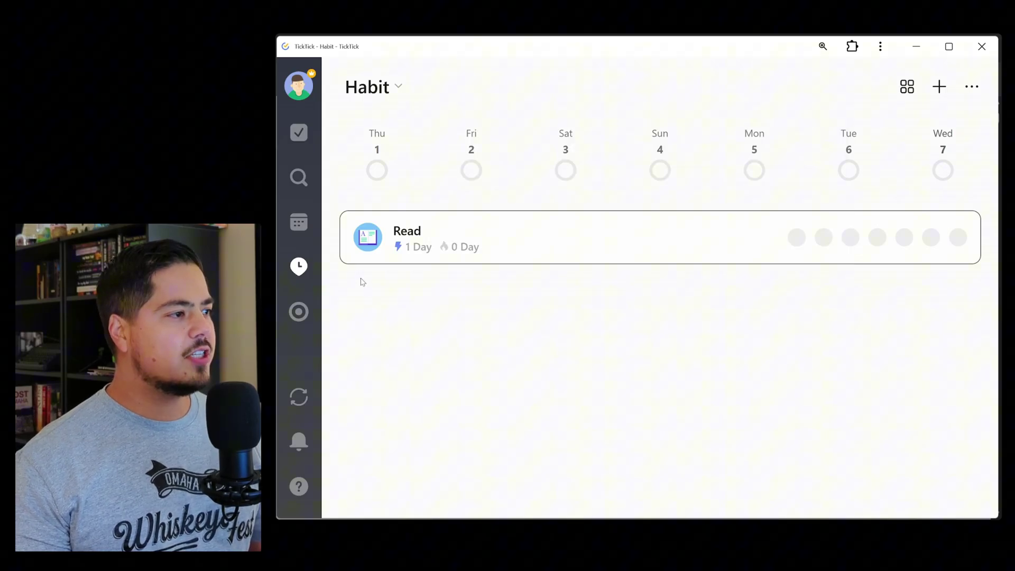
# Return to the January 4–10, 2026 calendar week and show its extra options menu.
pyautogui.click(300, 223)
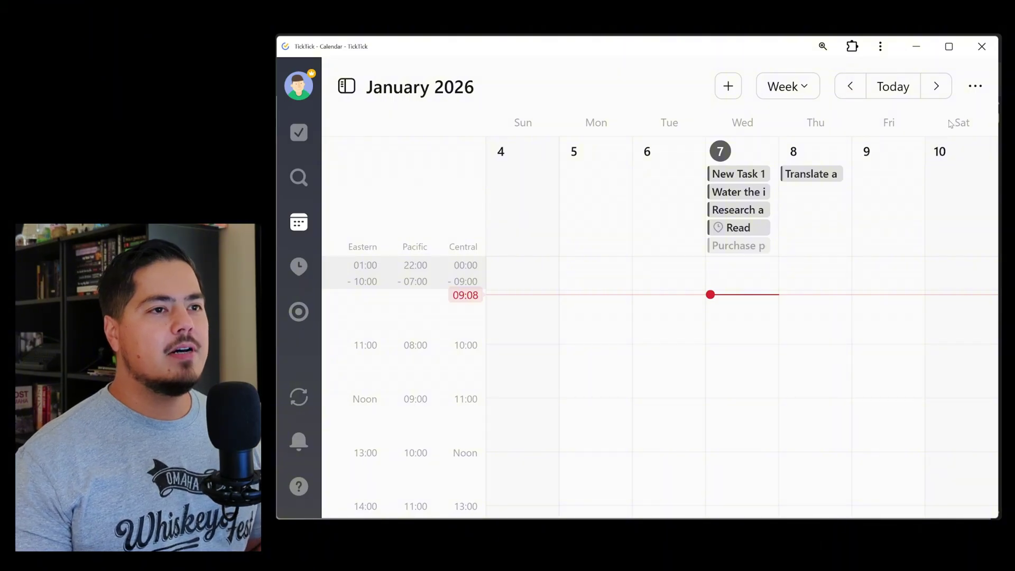
pyautogui.click(975, 86)
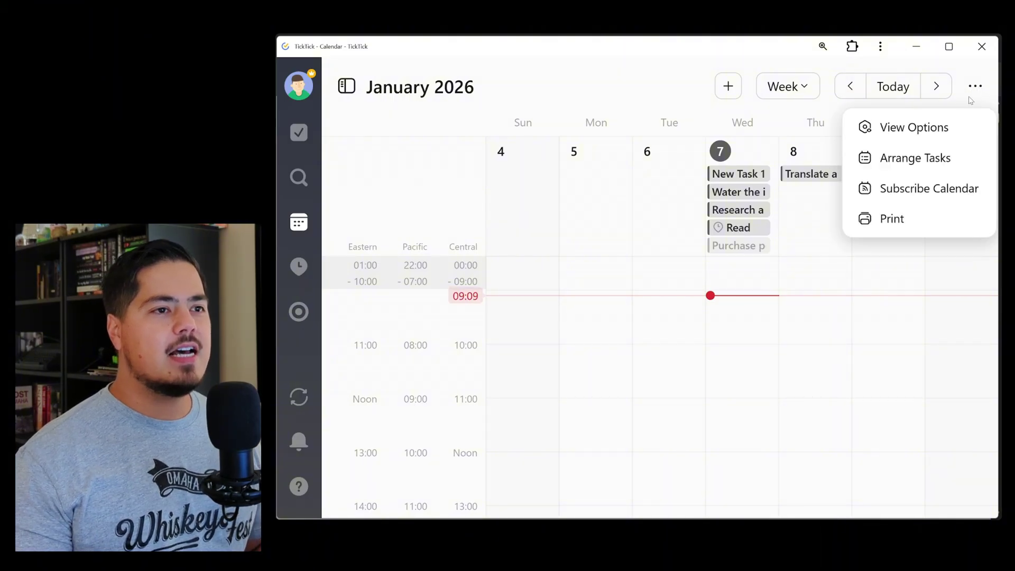
# Open the Color settings from the calendar's View Options, showing tasks coloured by list.
pyautogui.click(945, 127)
pyautogui.scroll(-3, 741, 196)
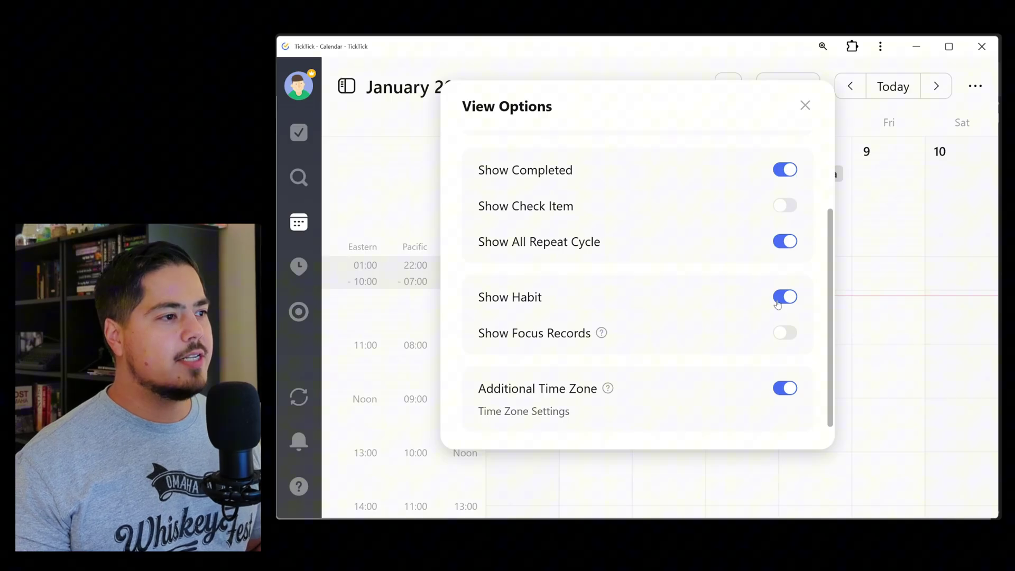
pyautogui.scroll(3, 777, 303)
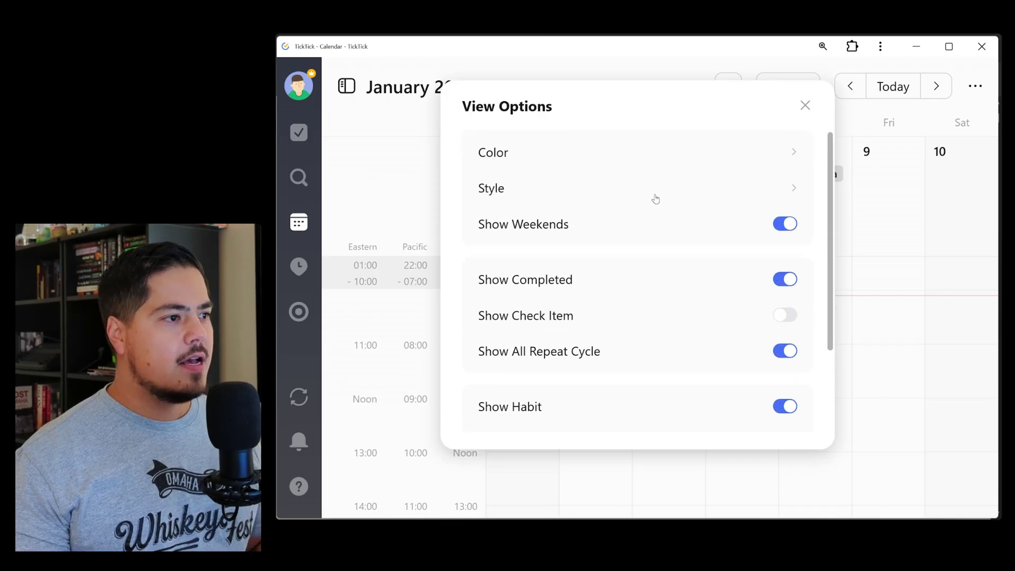
pyautogui.click(662, 154)
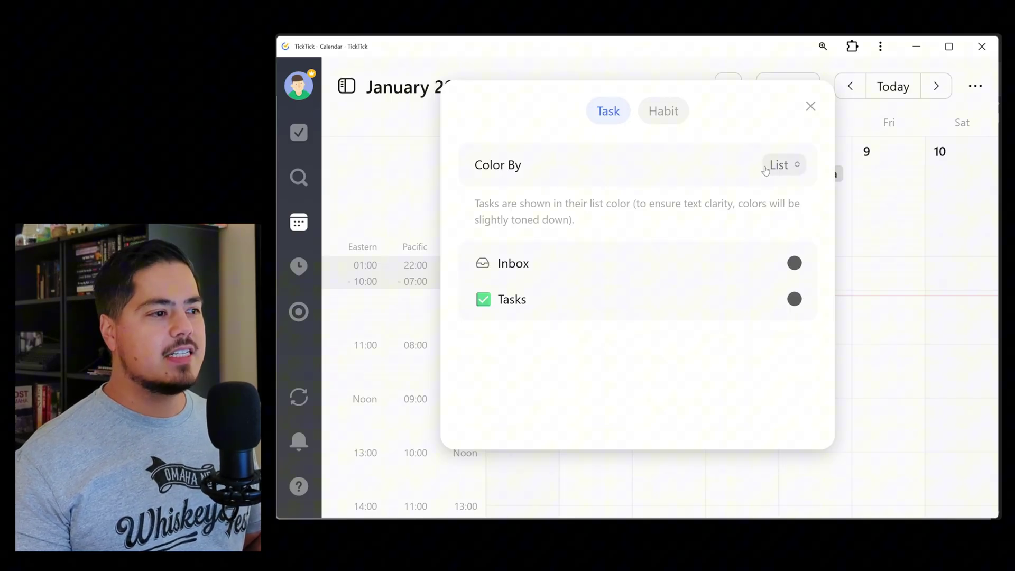
# Set the Tasks list colour to Memphis red.
pyautogui.click(795, 299)
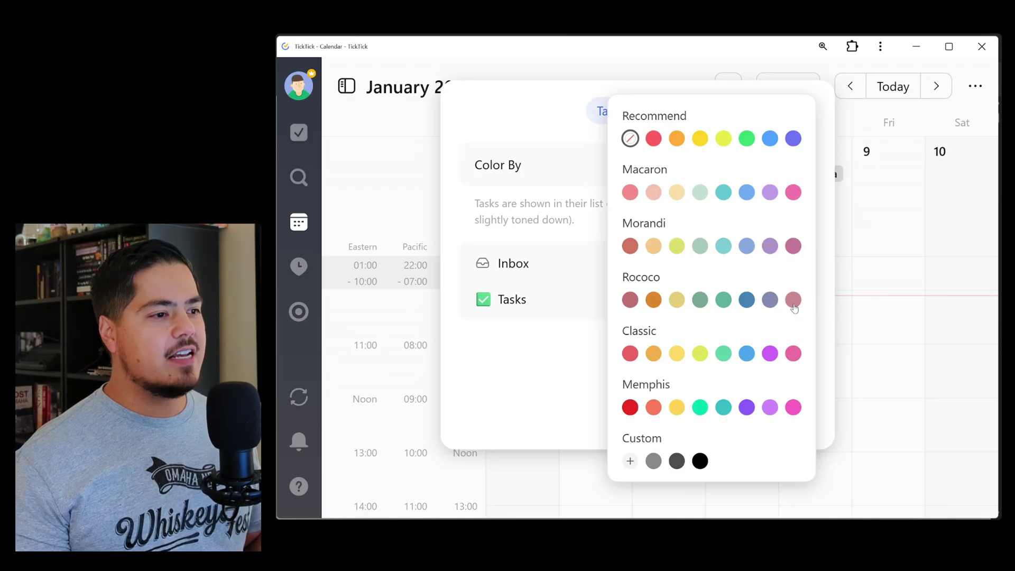
pyautogui.click(629, 407)
pyautogui.click(569, 367)
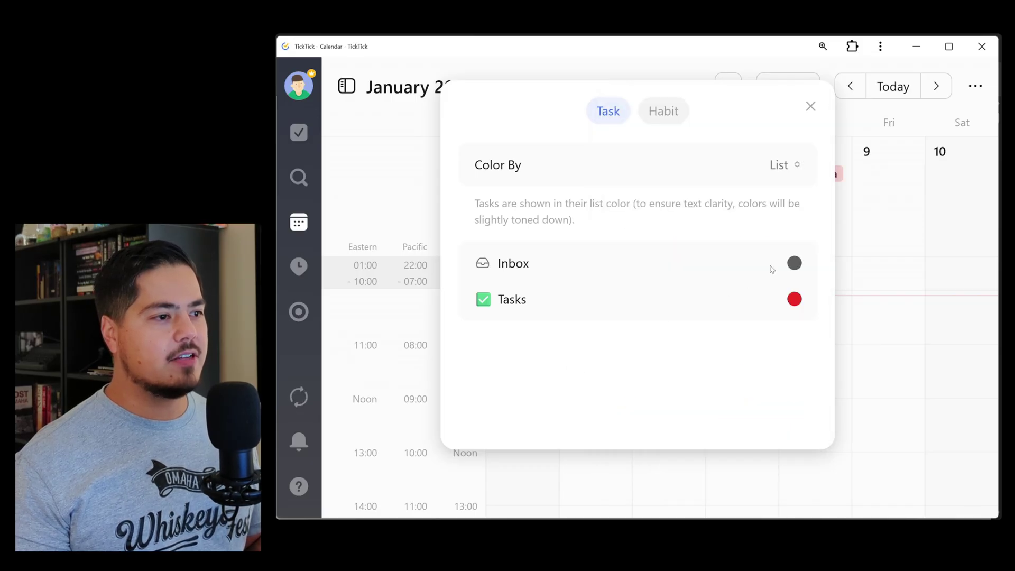
# Set the Inbox list colour to Classic red after briefly trying Classic yellow.
pyautogui.click(795, 263)
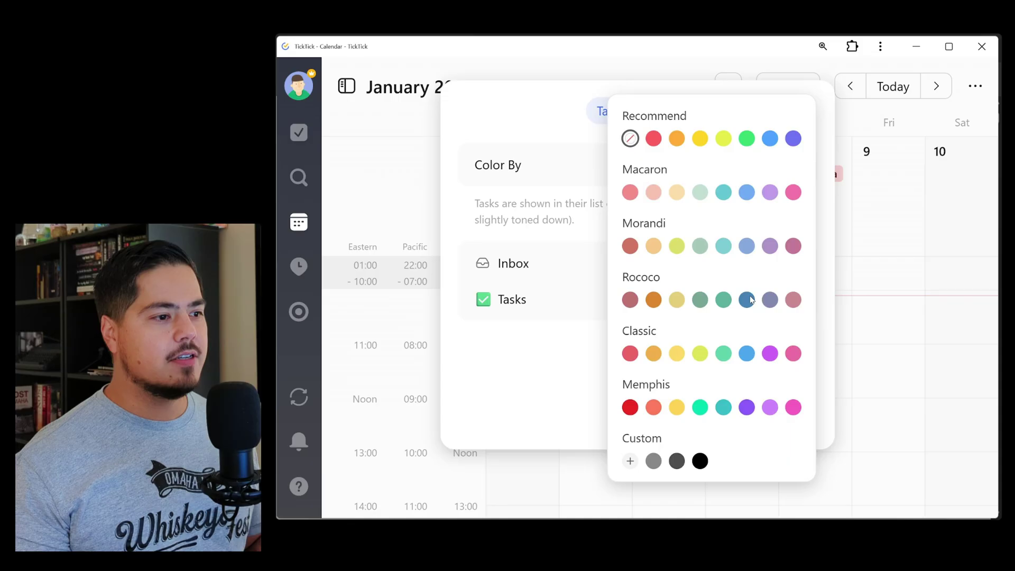
pyautogui.click(676, 359)
pyautogui.click(533, 367)
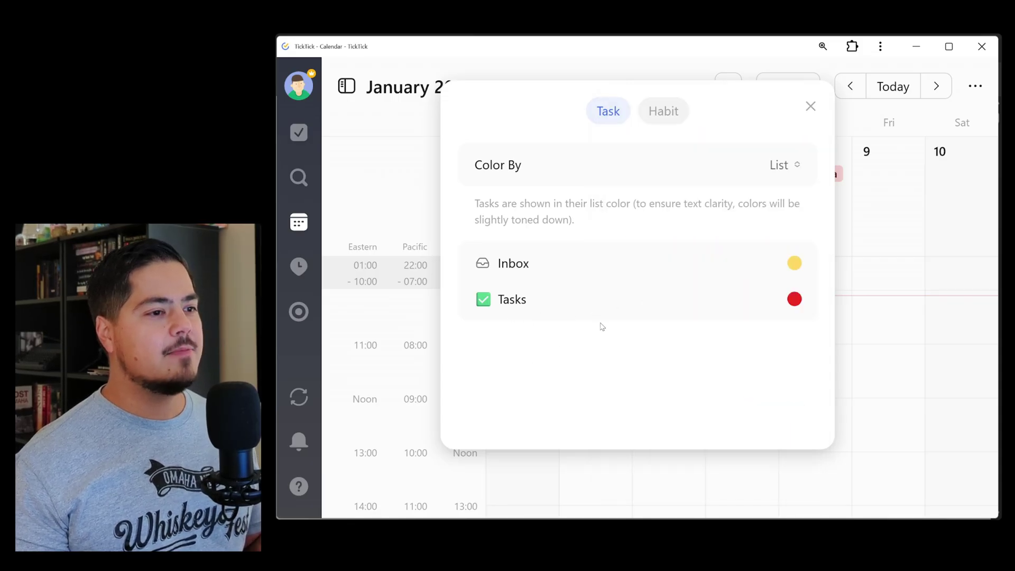
pyautogui.click(794, 263)
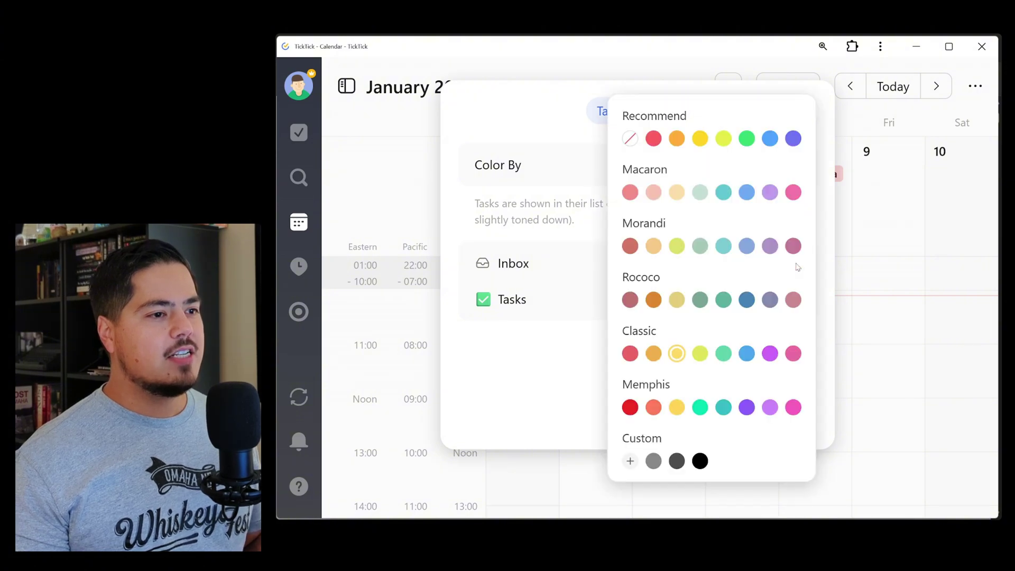
pyautogui.click(629, 354)
pyautogui.click(586, 366)
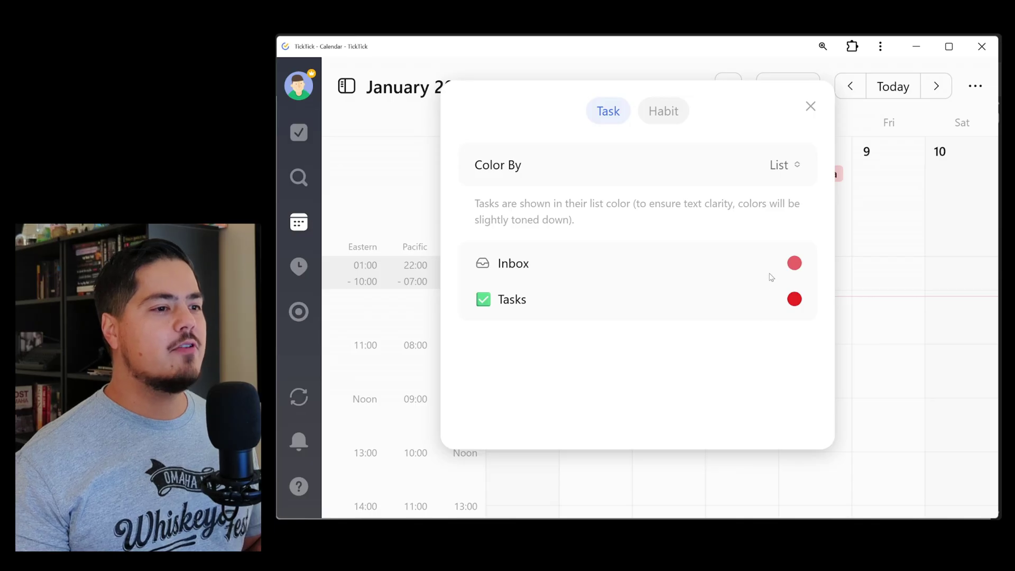
pyautogui.click(657, 122)
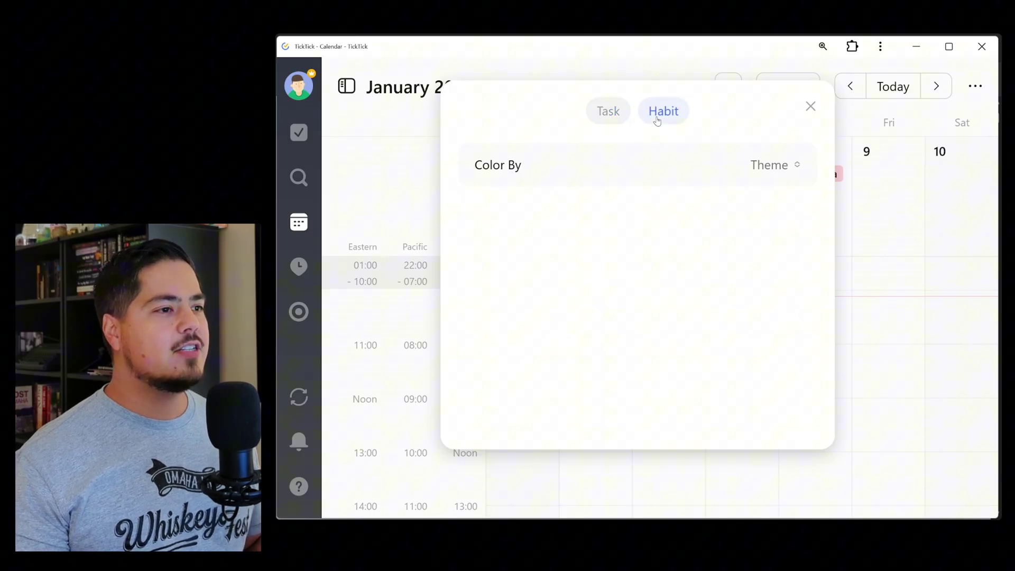
# Keep habit Color By on Theme and close the colour settings.
pyautogui.click(799, 168)
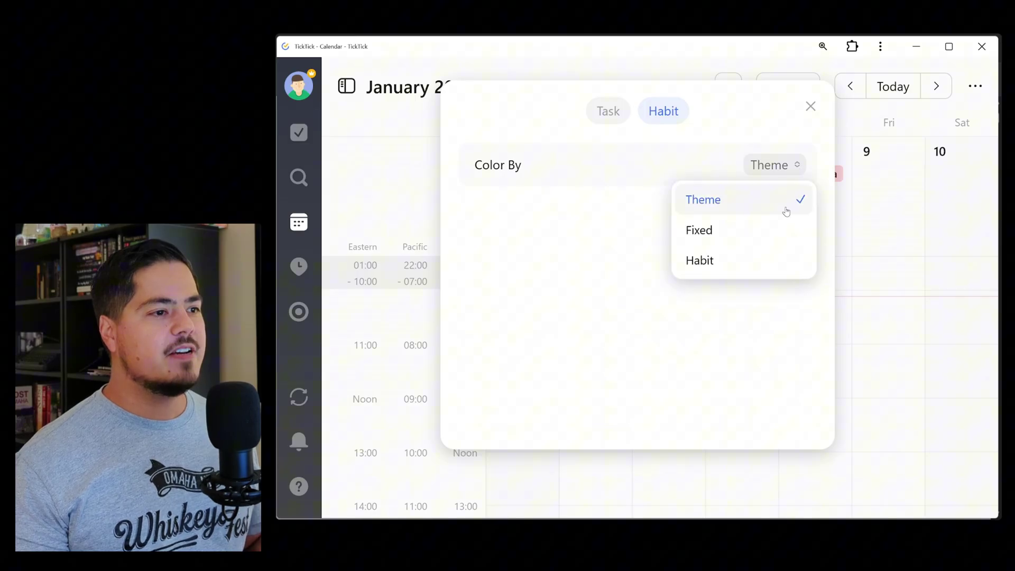
pyautogui.click(760, 200)
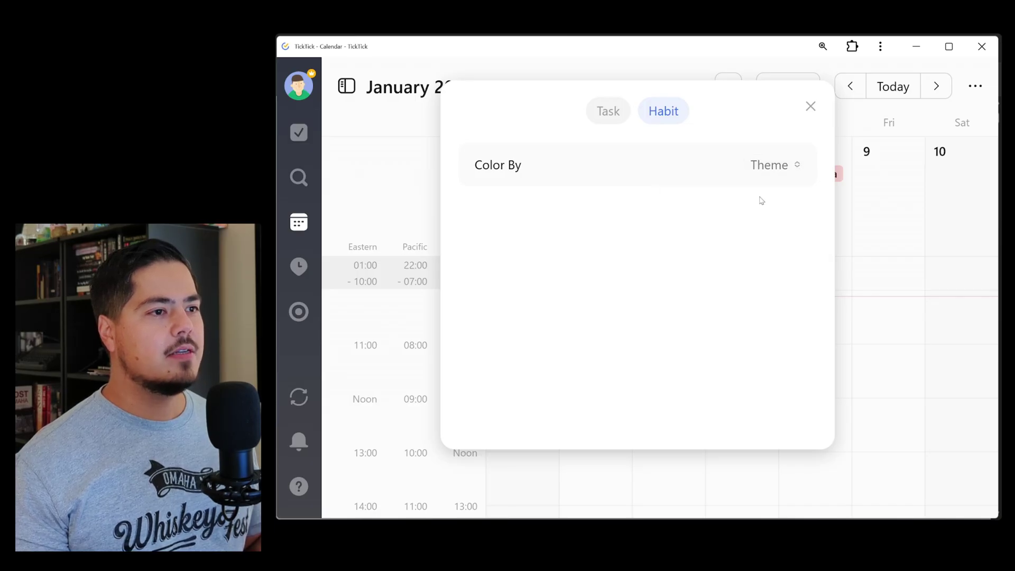
pyautogui.click(794, 168)
pyautogui.click(794, 169)
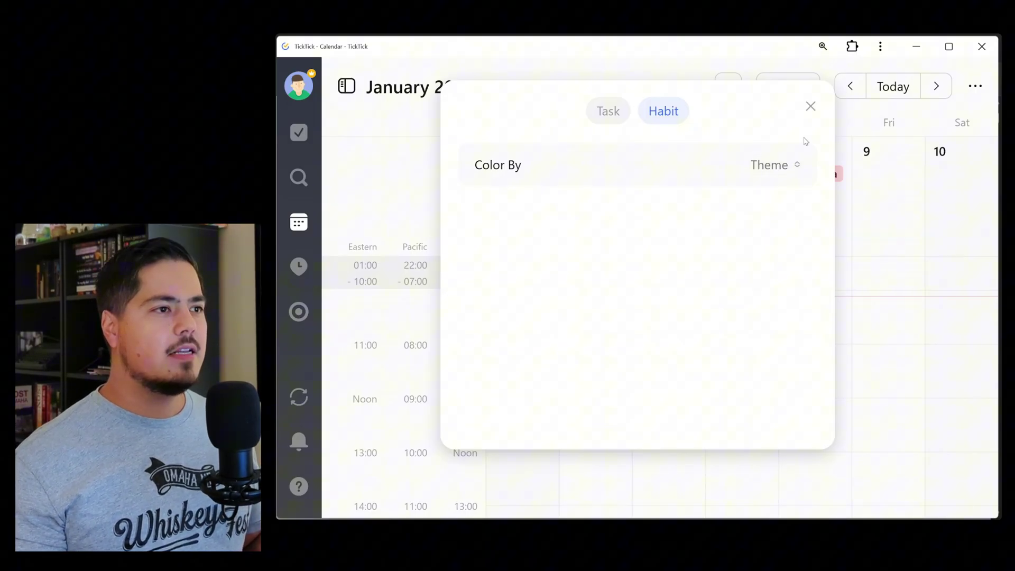
pyautogui.click(812, 107)
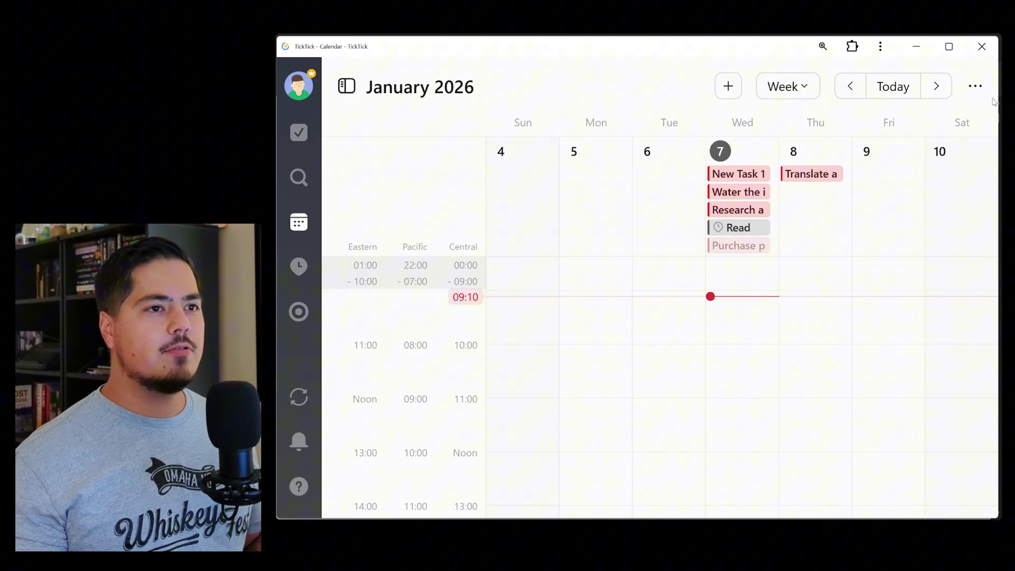
# Set habits to Color By Fixed with orange, so the Read habit shows orange.
pyautogui.click(975, 86)
pyautogui.click(934, 128)
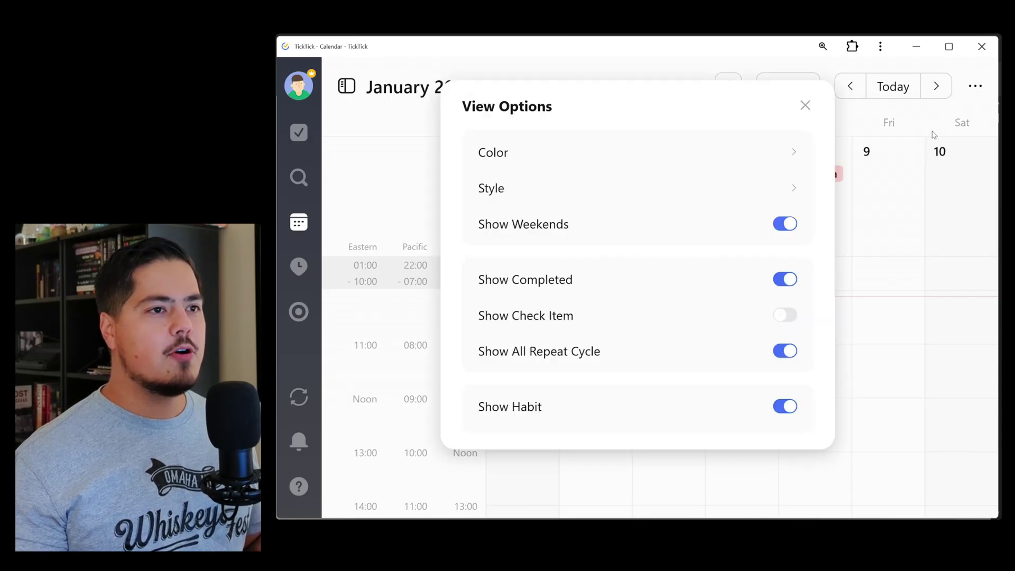
pyautogui.click(761, 156)
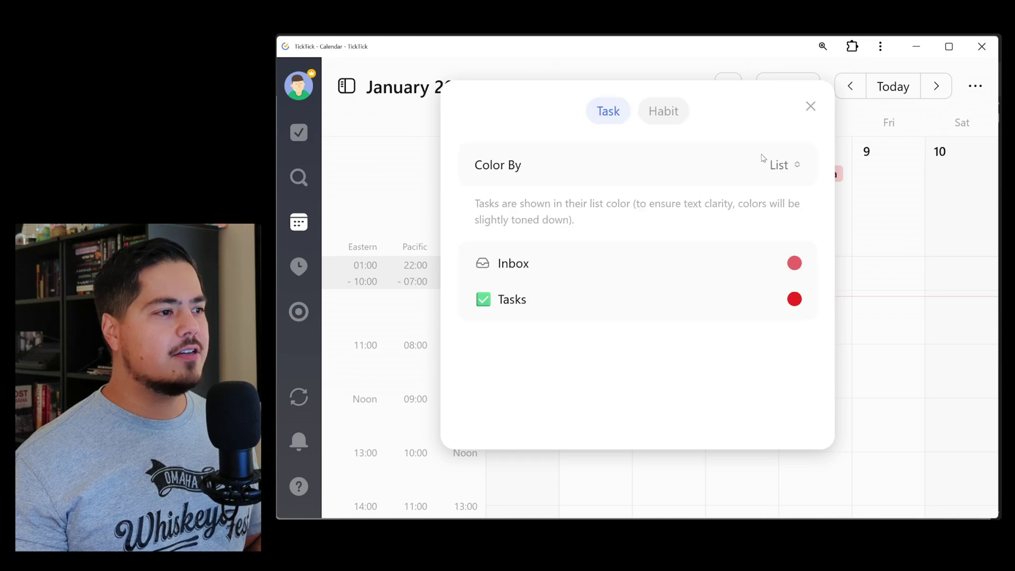
pyautogui.click(670, 114)
pyautogui.click(784, 165)
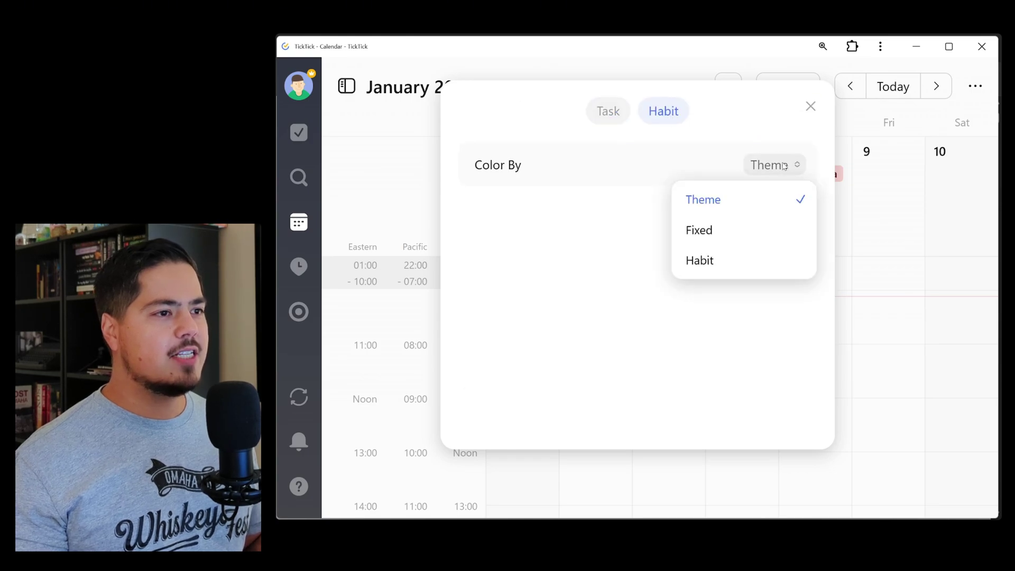
pyautogui.click(755, 230)
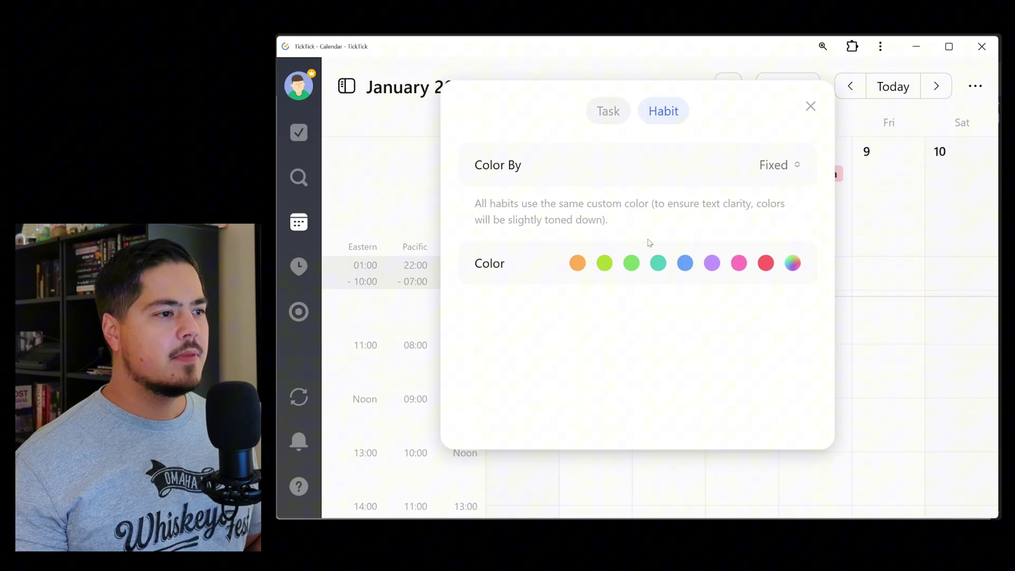
pyautogui.click(578, 266)
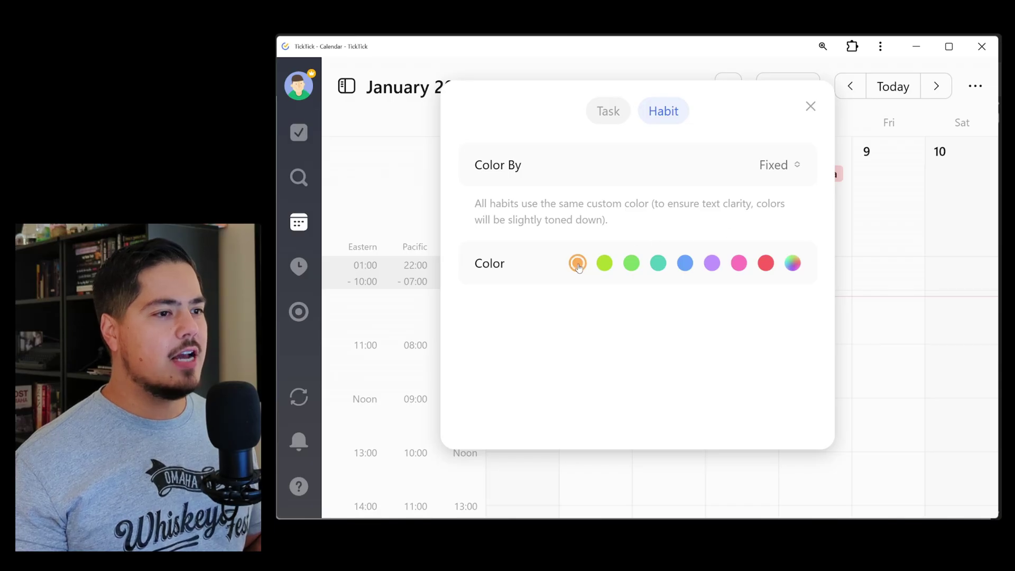
pyautogui.click(810, 106)
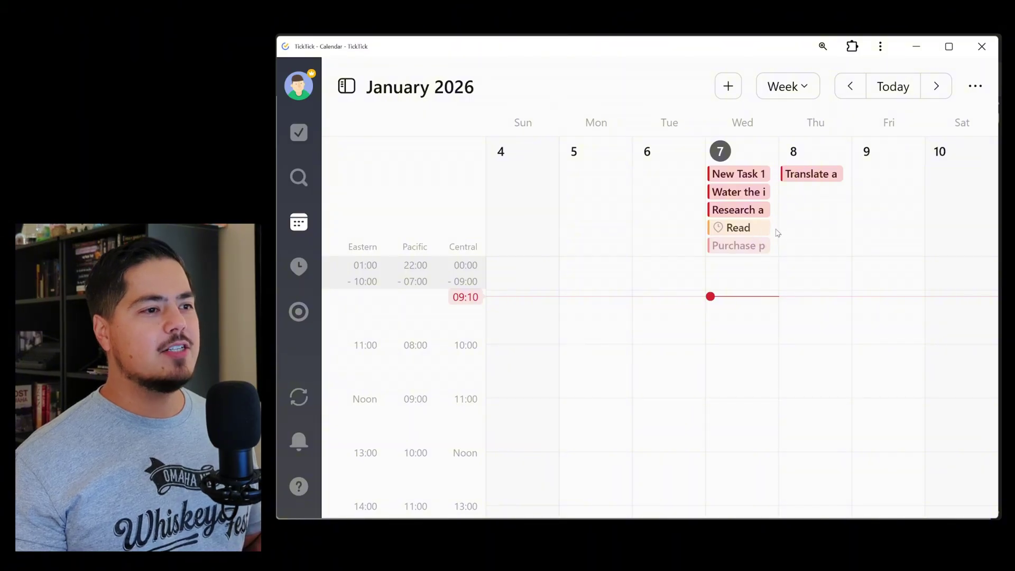
pyautogui.click(975, 86)
# Try colouring habits per habit, viewing the Read habit's palette without changing it.
pyautogui.click(933, 127)
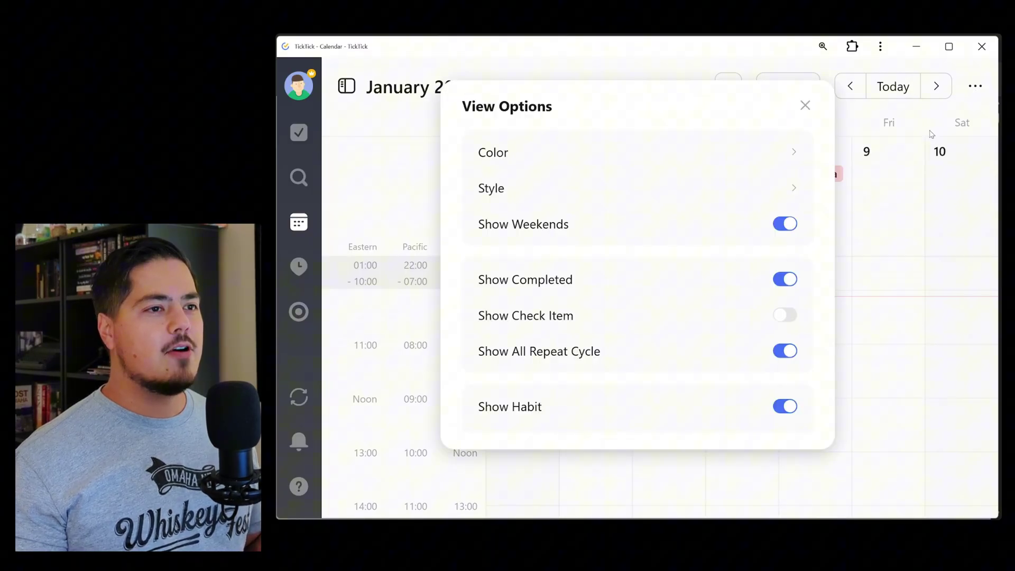
pyautogui.click(681, 153)
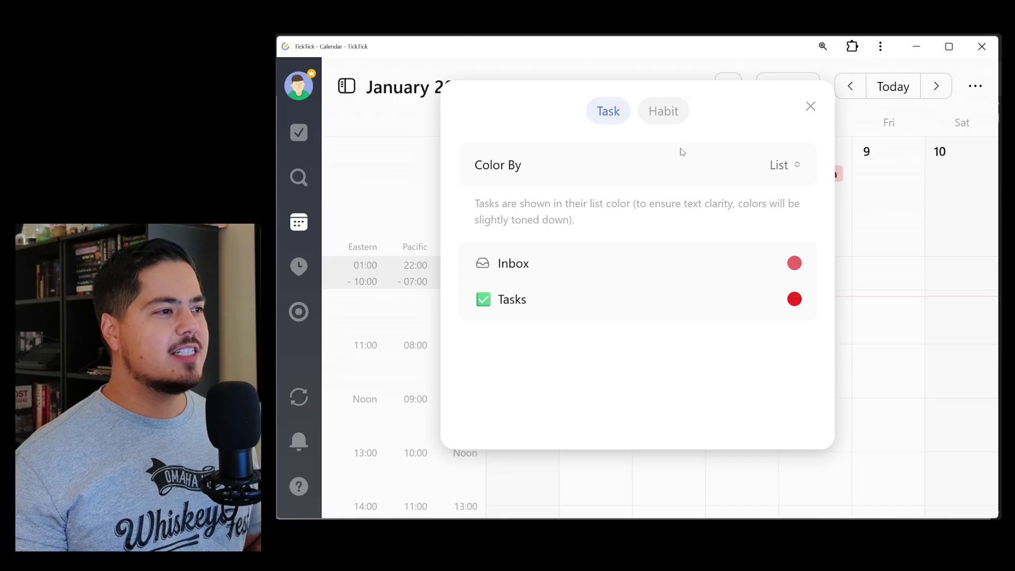
pyautogui.click(681, 120)
pyautogui.click(762, 167)
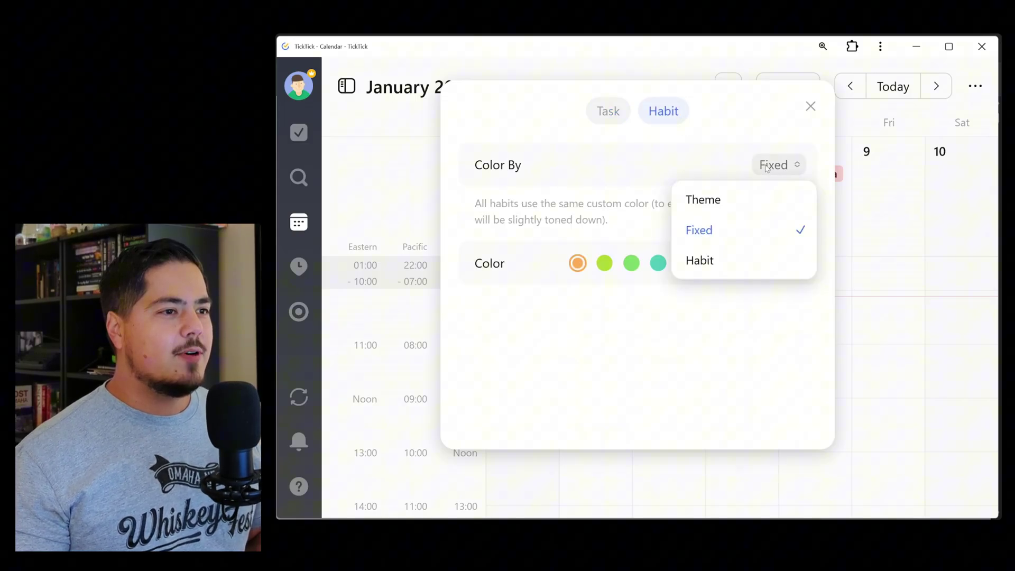
pyautogui.click(732, 271)
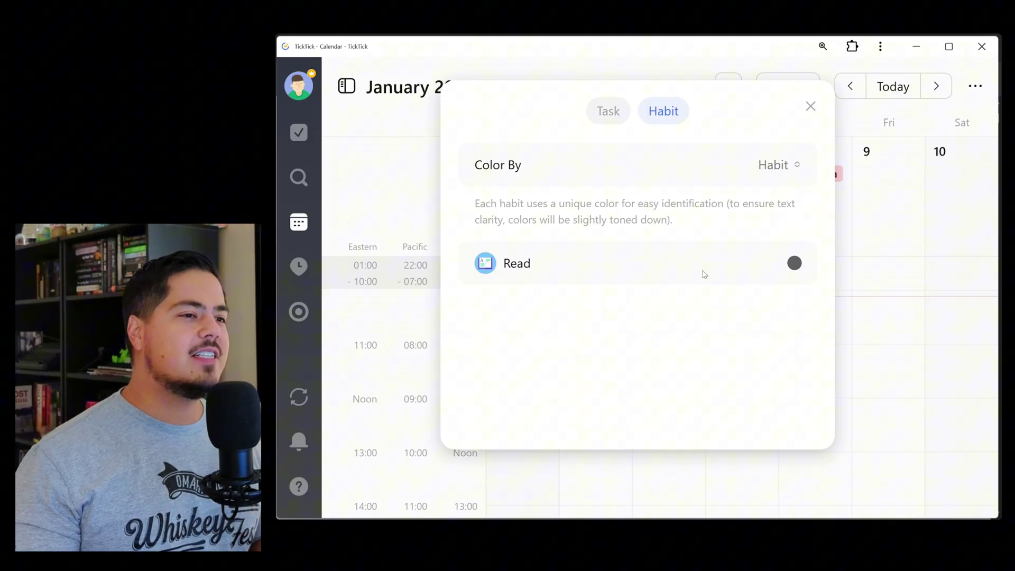
pyautogui.click(794, 264)
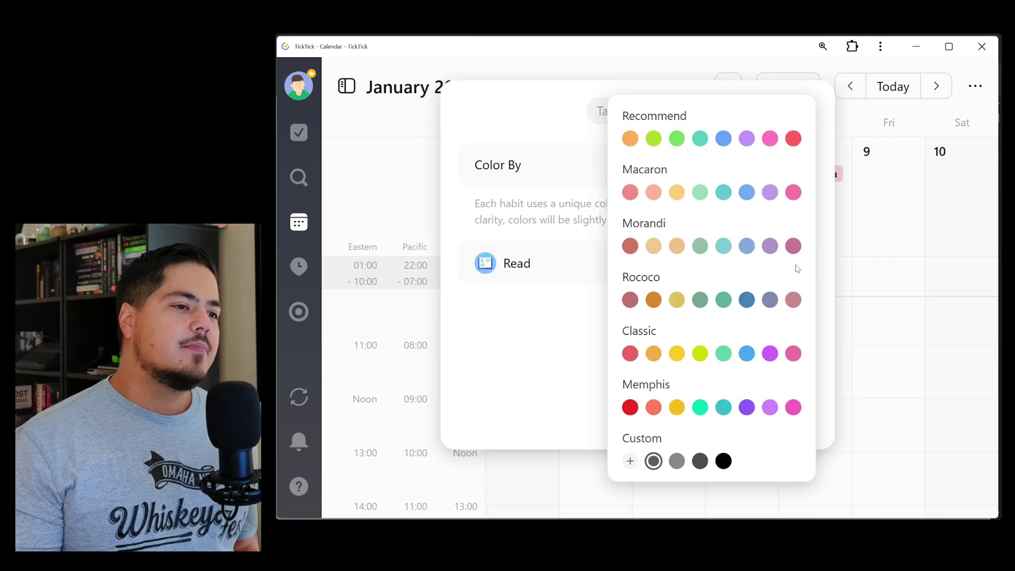
pyautogui.click(541, 359)
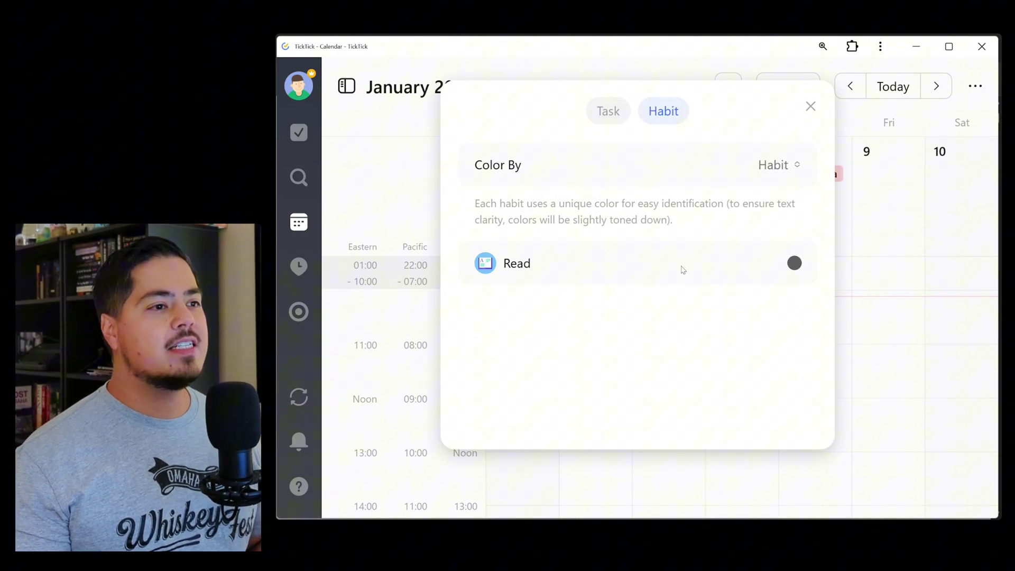
# Switch habit Color By back to Theme after briefly selecting Fixed.
pyautogui.click(773, 162)
pyautogui.click(742, 233)
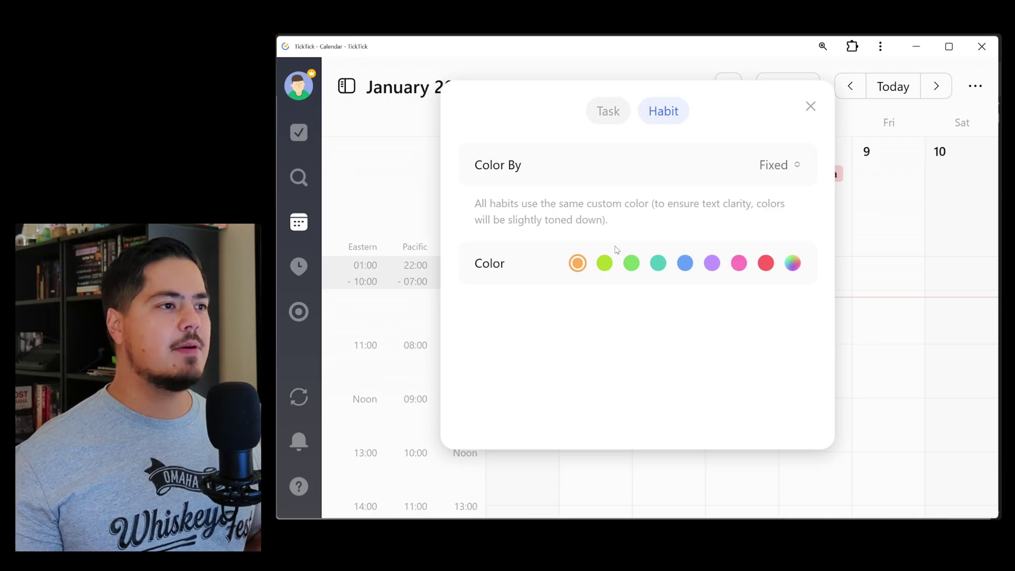
pyautogui.click(757, 164)
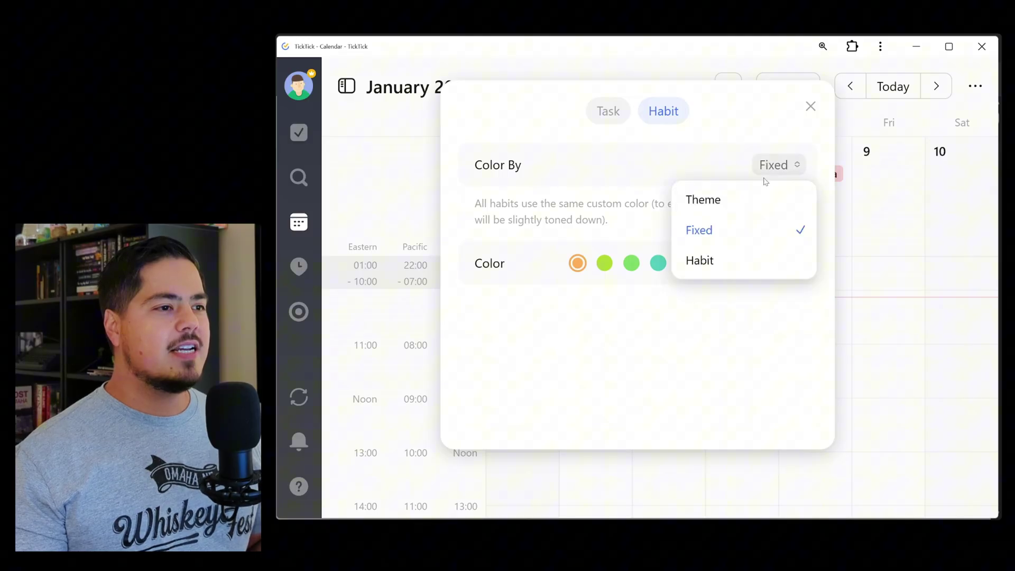
pyautogui.click(757, 199)
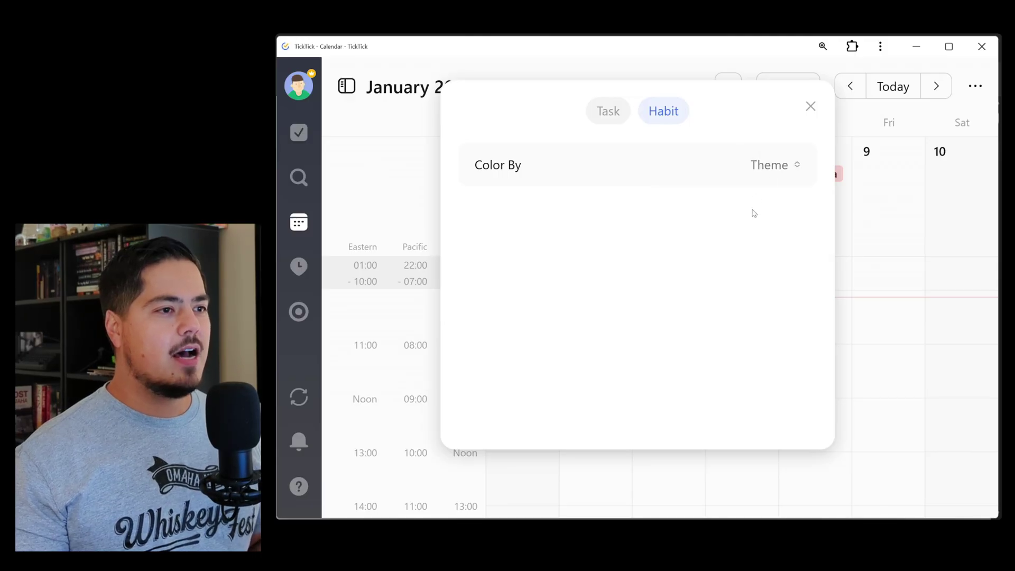
pyautogui.click(810, 106)
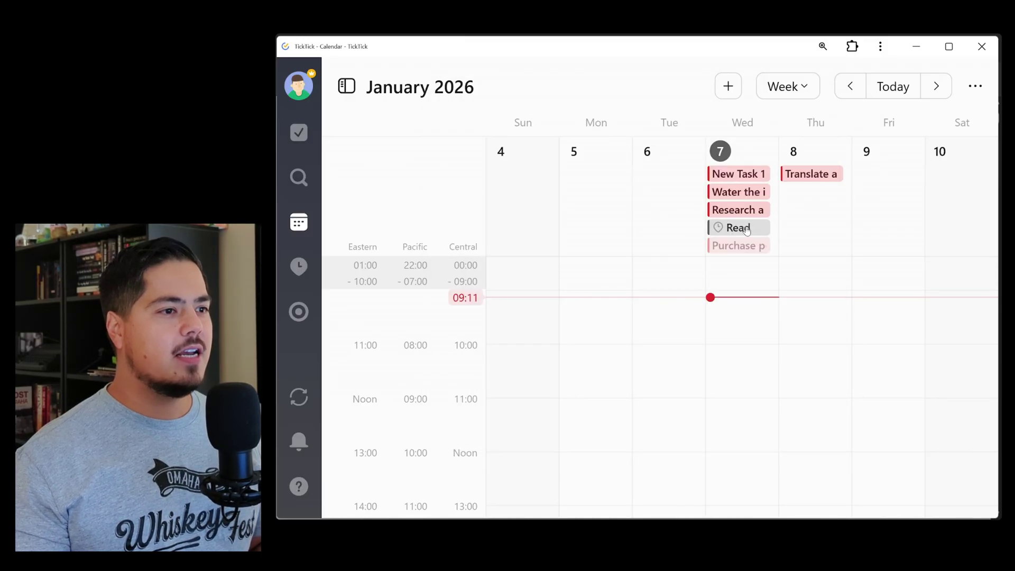
pyautogui.click(975, 86)
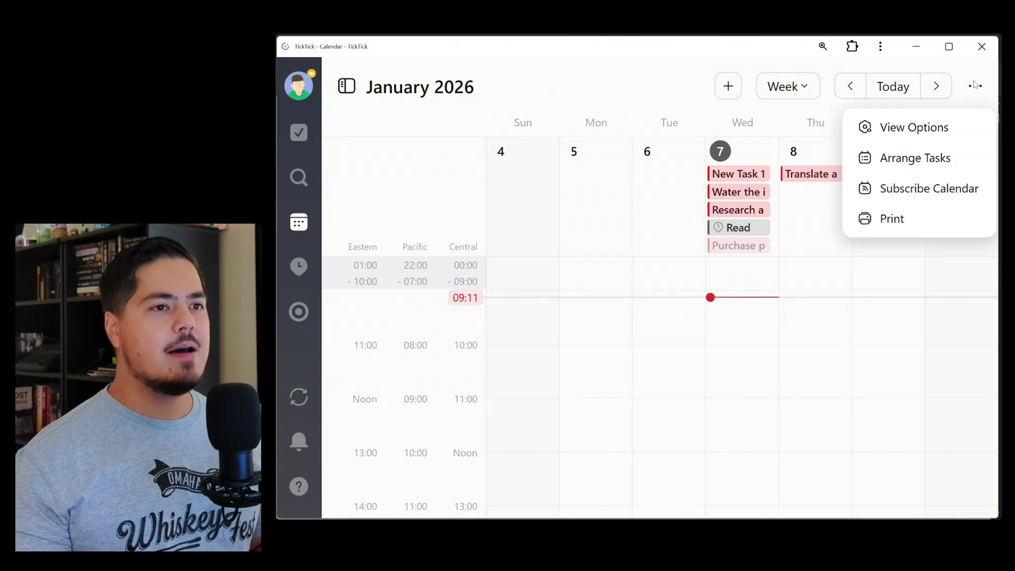
pyautogui.click(914, 127)
pyautogui.click(649, 152)
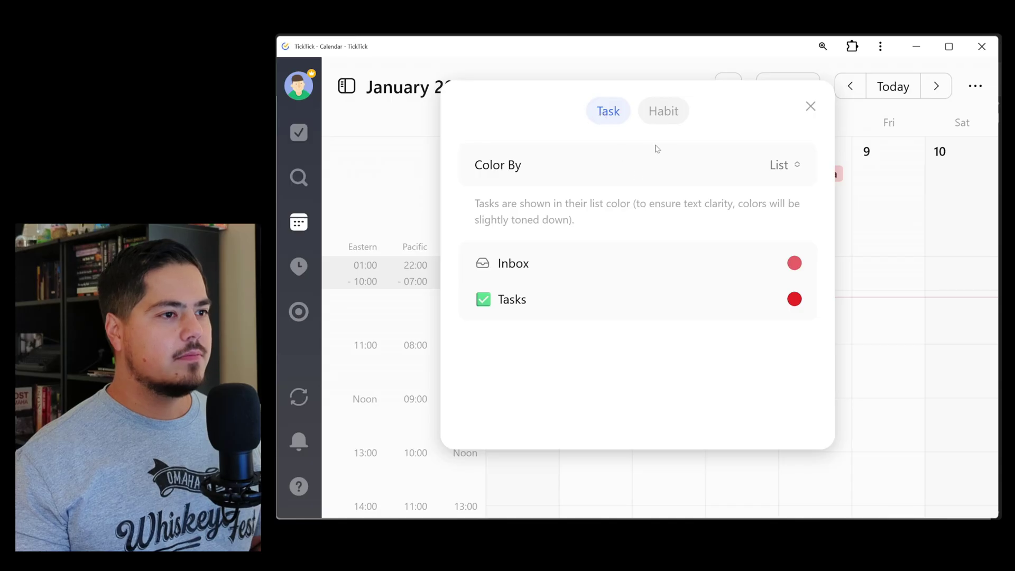
pyautogui.click(782, 165)
pyautogui.click(730, 149)
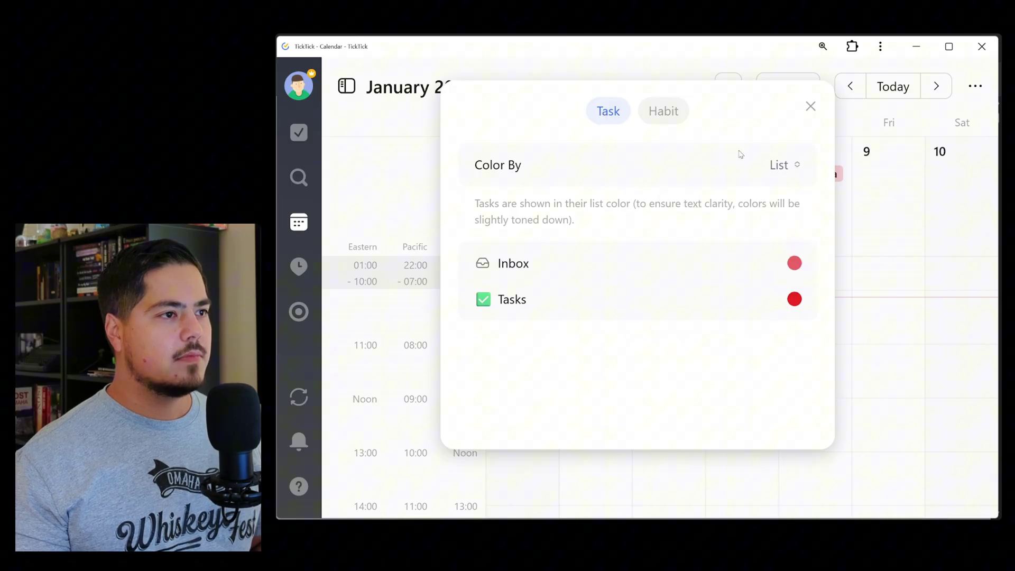
pyautogui.click(666, 112)
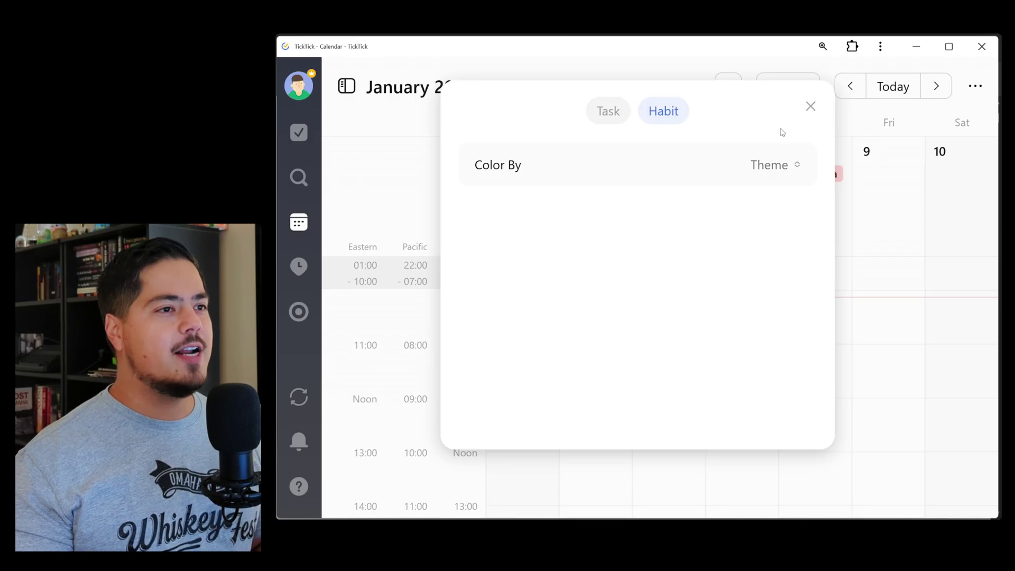
pyautogui.click(809, 108)
# Switch to Chrome and scroll up to the Version 8.0 changelog entry's Calendar notes.
pyautogui.hotkey('alt', 'Tab')
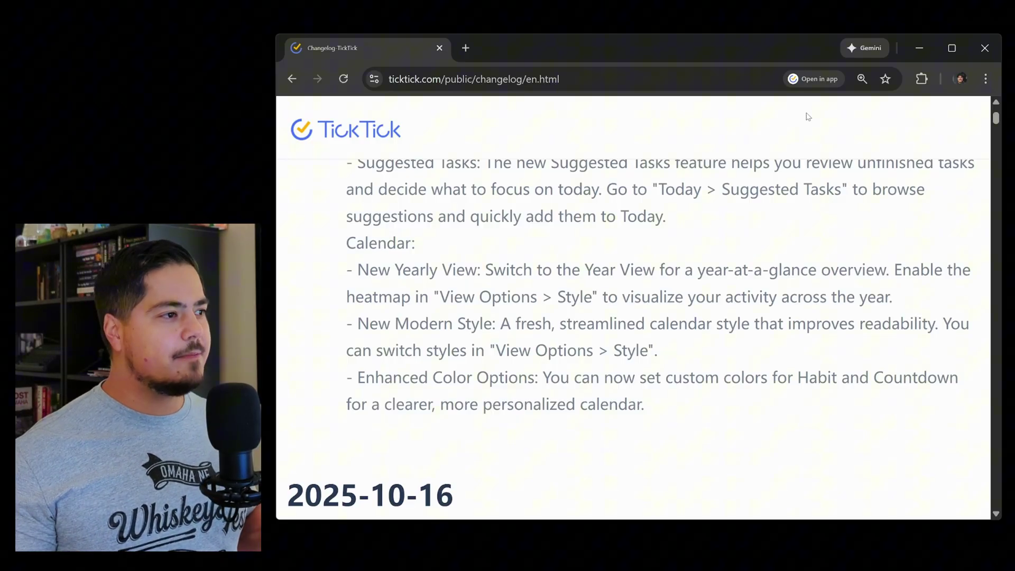
pyautogui.scroll(2, 659, 272)
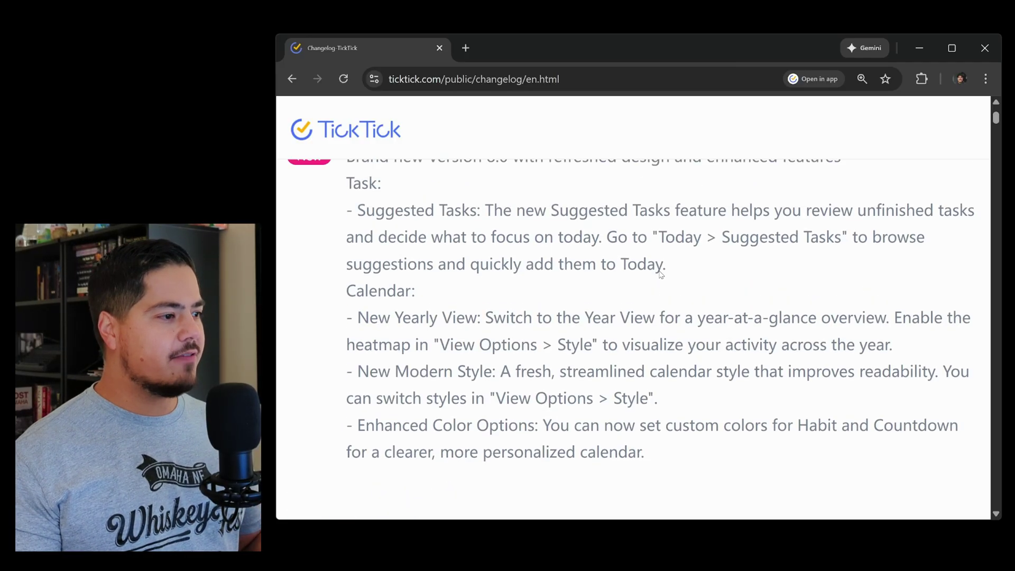
pyautogui.scroll(1, 659, 272)
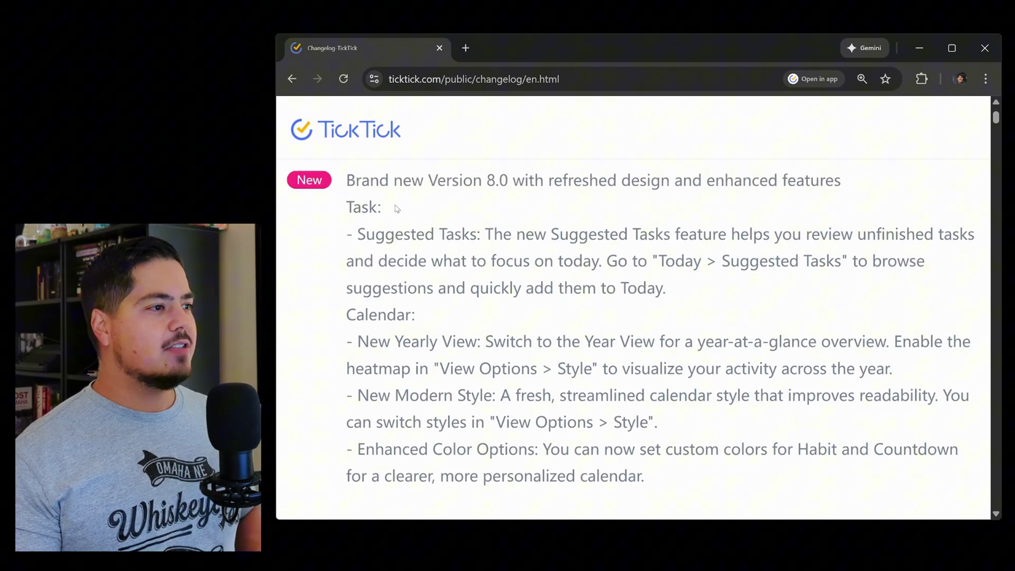